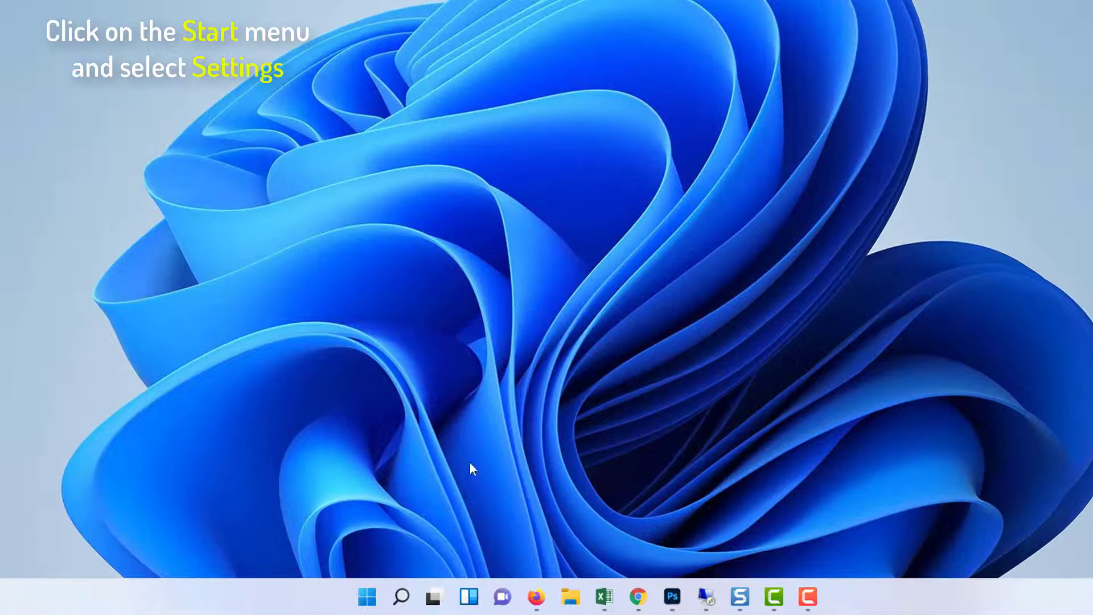
Open the Date & time page under Time & language in Settings
{"action": "left_click", "coordinate": [374, 595]}
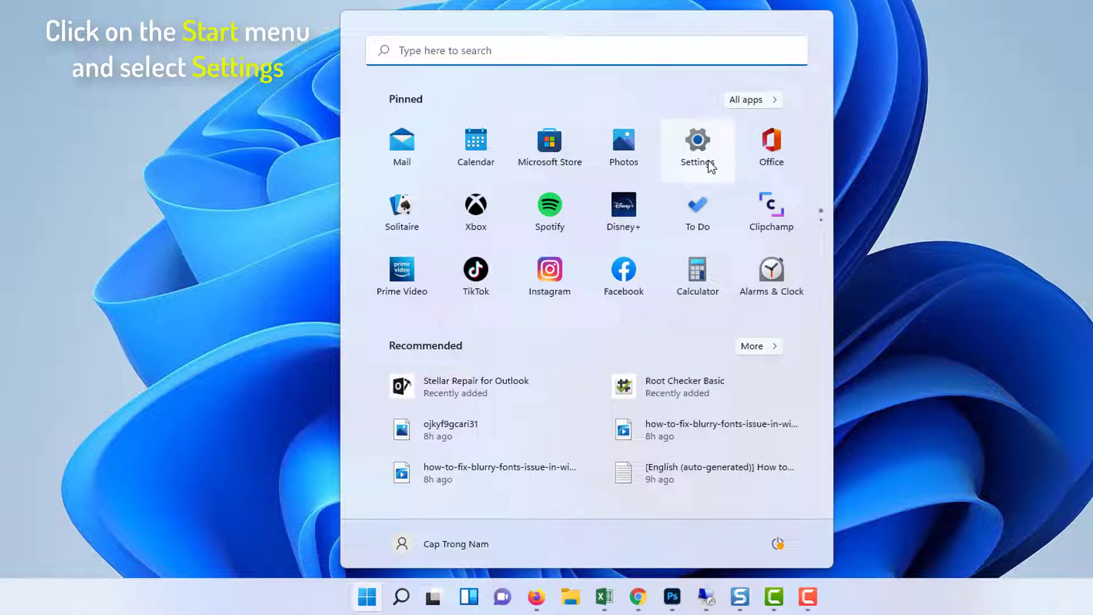
{"action": "left_click", "coordinate": [711, 166]}
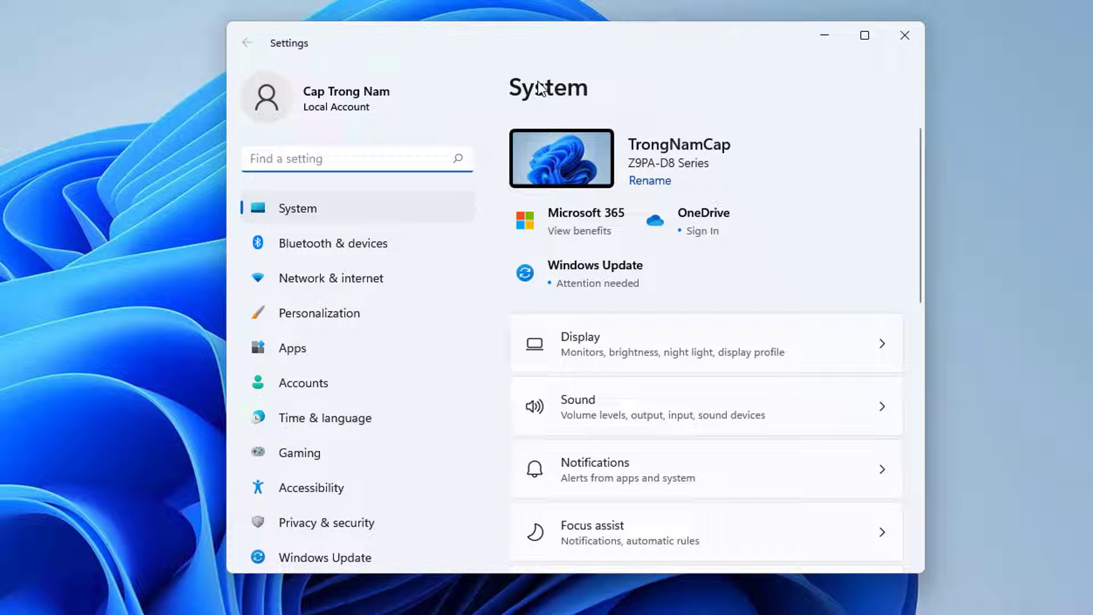
{"action": "left_click", "coordinate": [351, 418]}
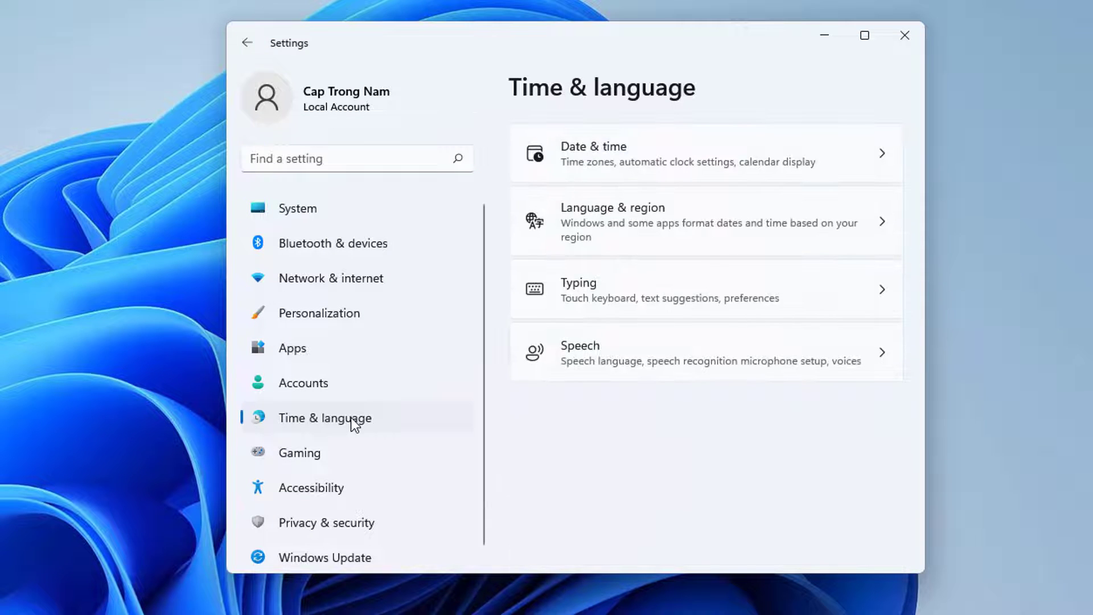
{"action": "left_click", "coordinate": [709, 155]}
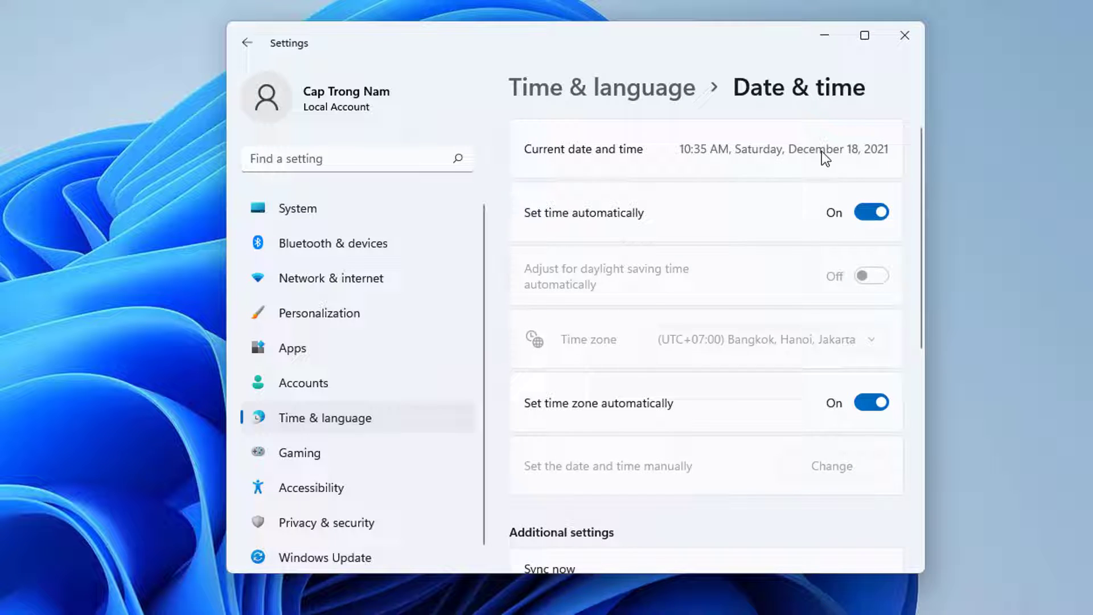
Turn Set time automatically and Set time zone automatically off, then back on
{"action": "left_click", "coordinate": [872, 213]}
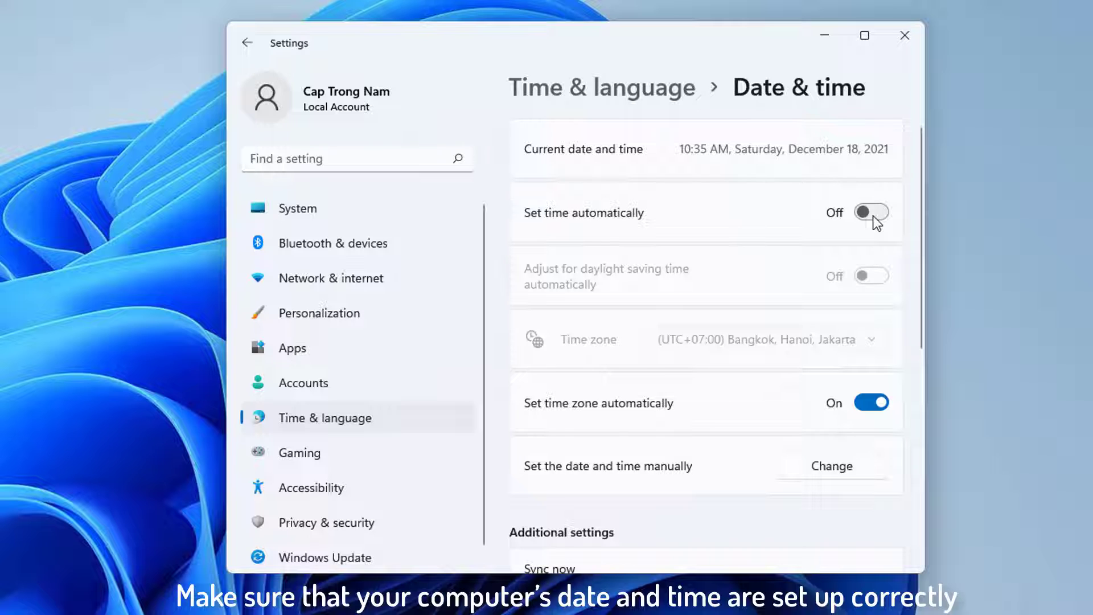
{"action": "left_click", "coordinate": [872, 212]}
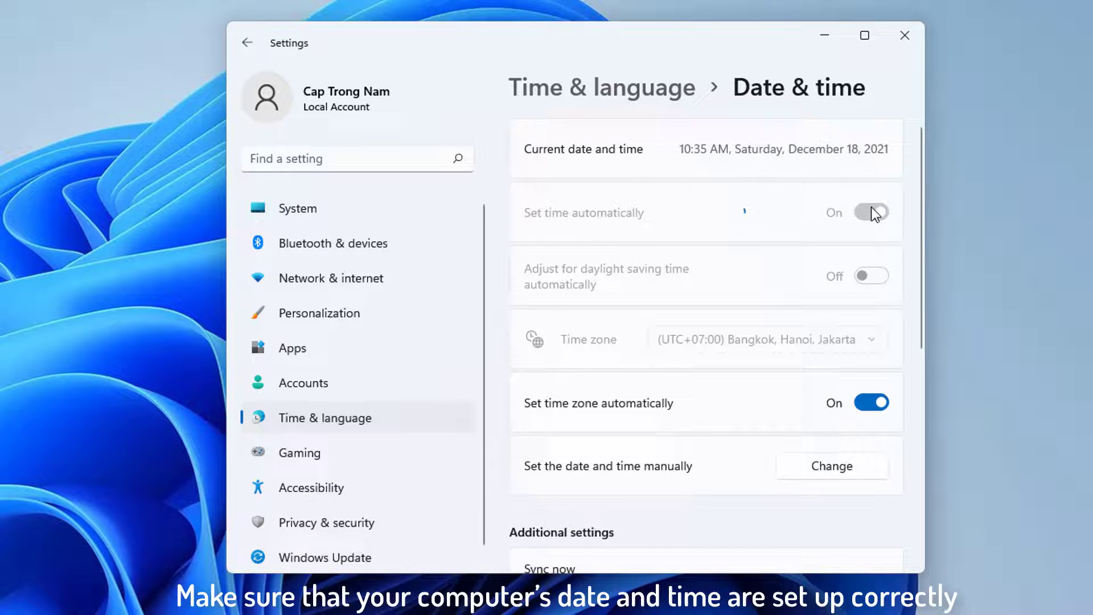
{"action": "left_click", "coordinate": [870, 406]}
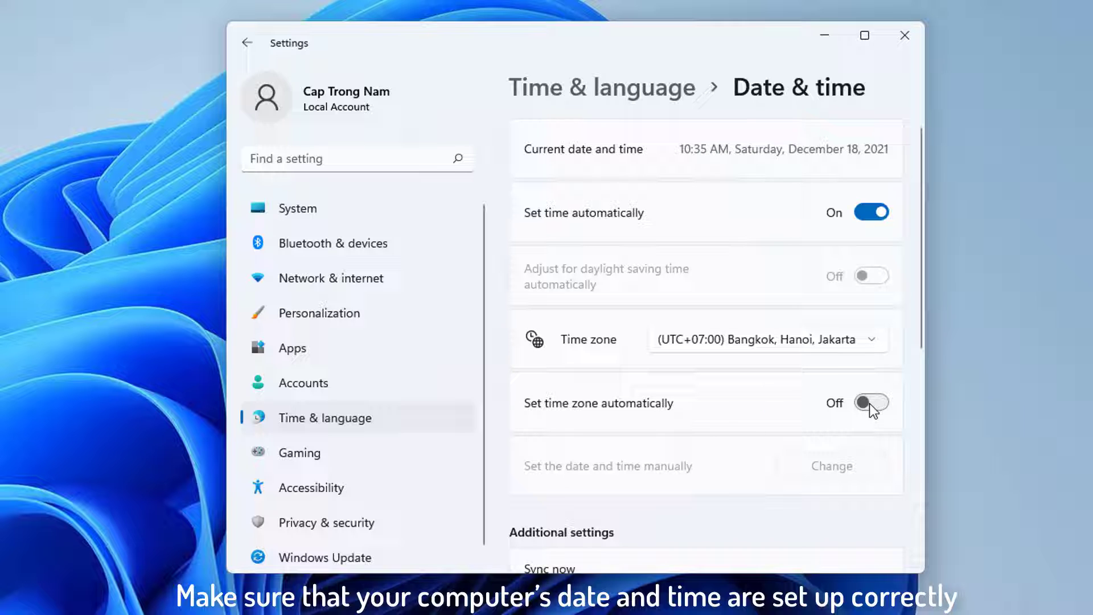
{"action": "left_click", "coordinate": [869, 404]}
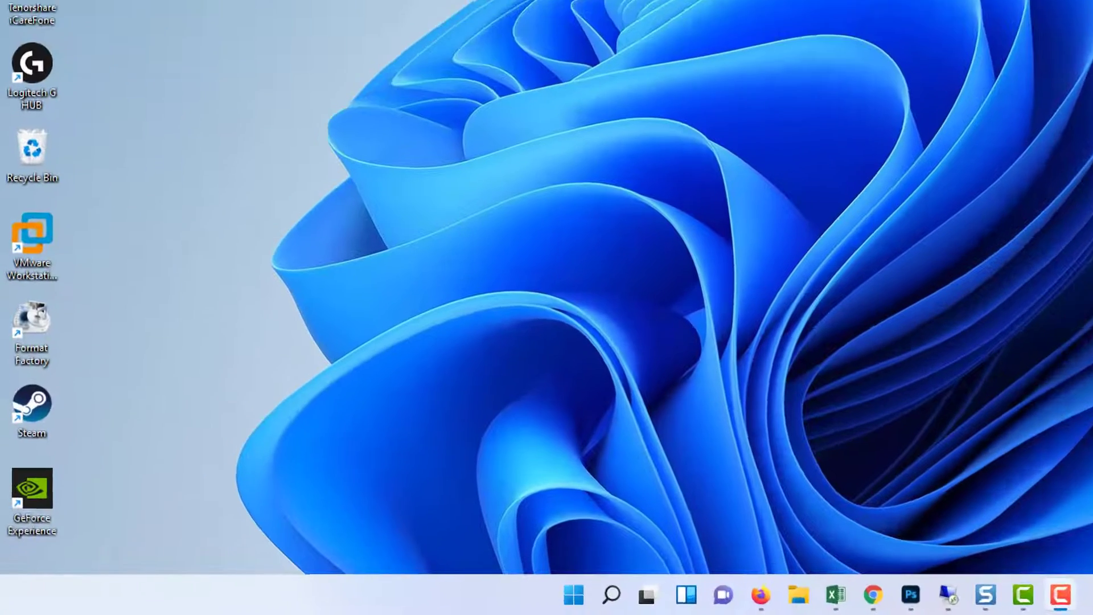
Run ncpa.cpl and open the Ethernet adapter's Properties from its status window
{"action": "key", "text": "super+r"}
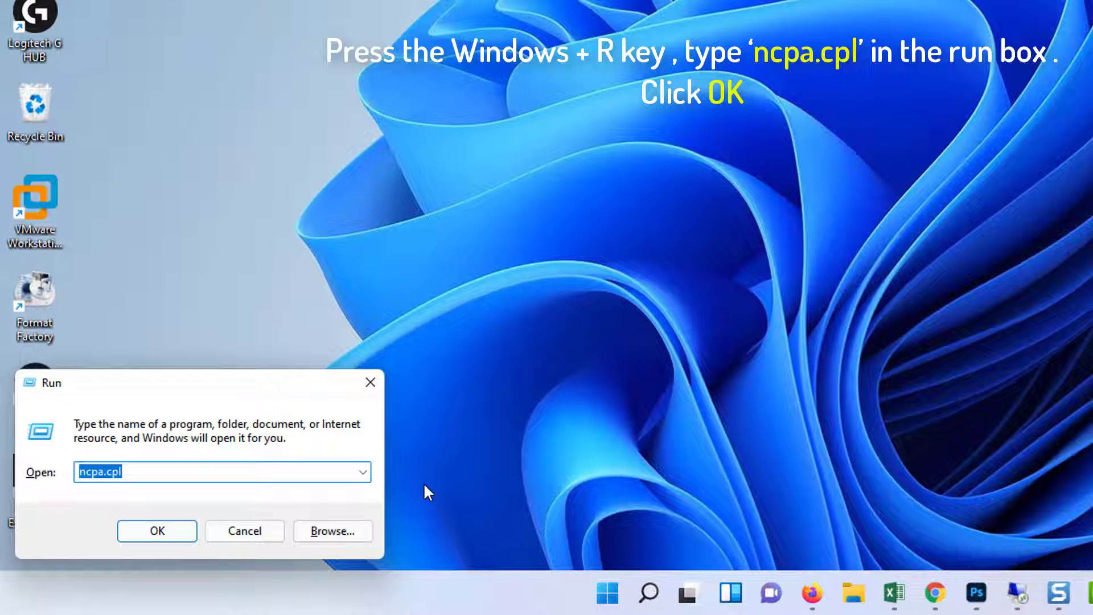
{"action": "left_click", "coordinate": [150, 472]}
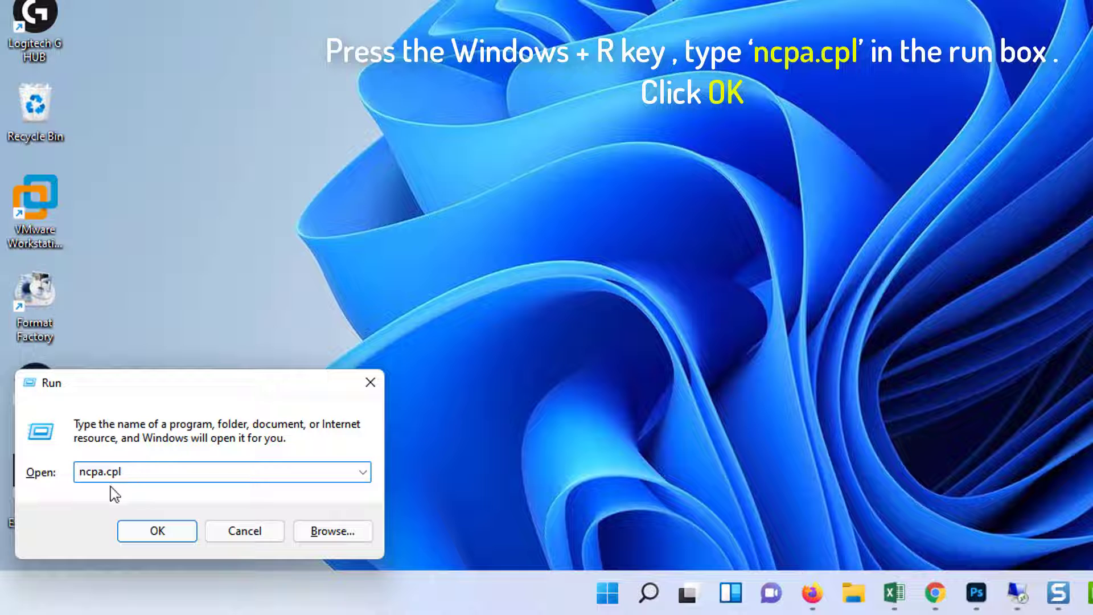
{"action": "left_click", "coordinate": [178, 539]}
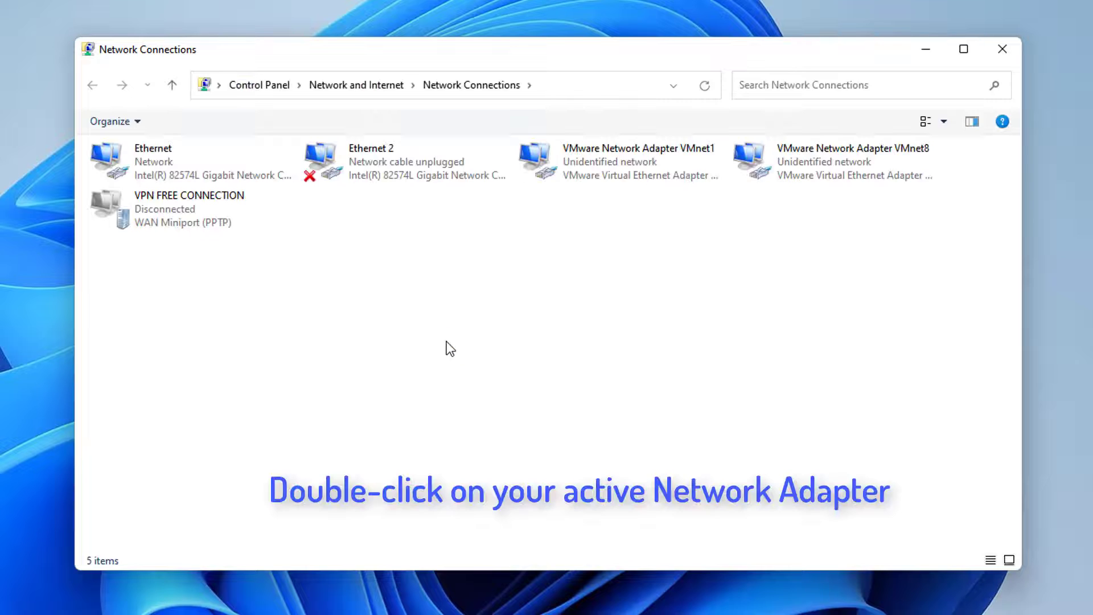
{"action": "left_click", "coordinate": [163, 166]}
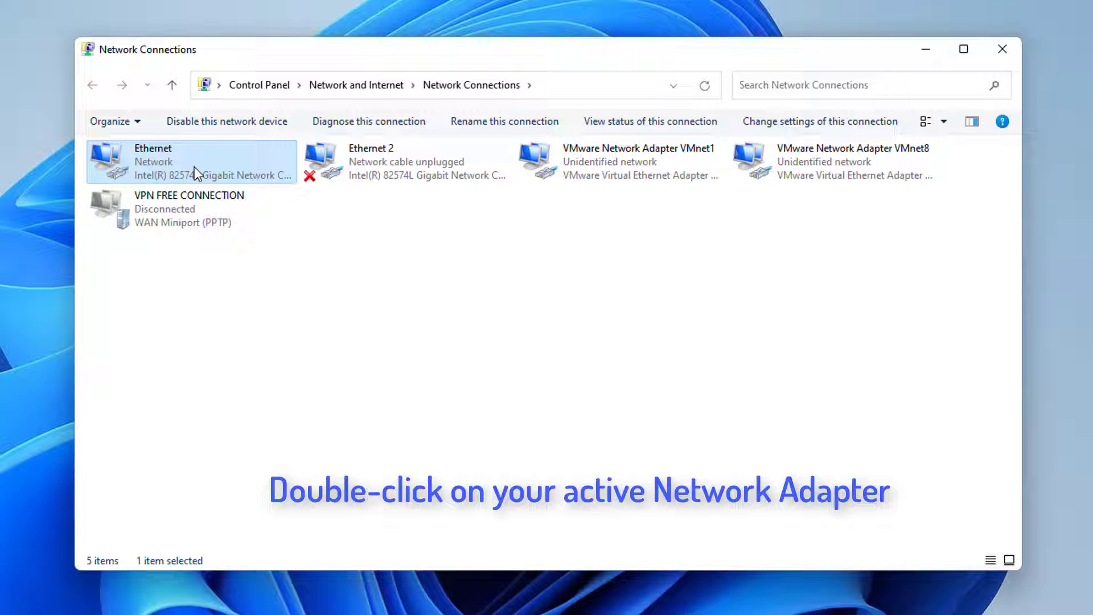
{"action": "double_click", "coordinate": [194, 168]}
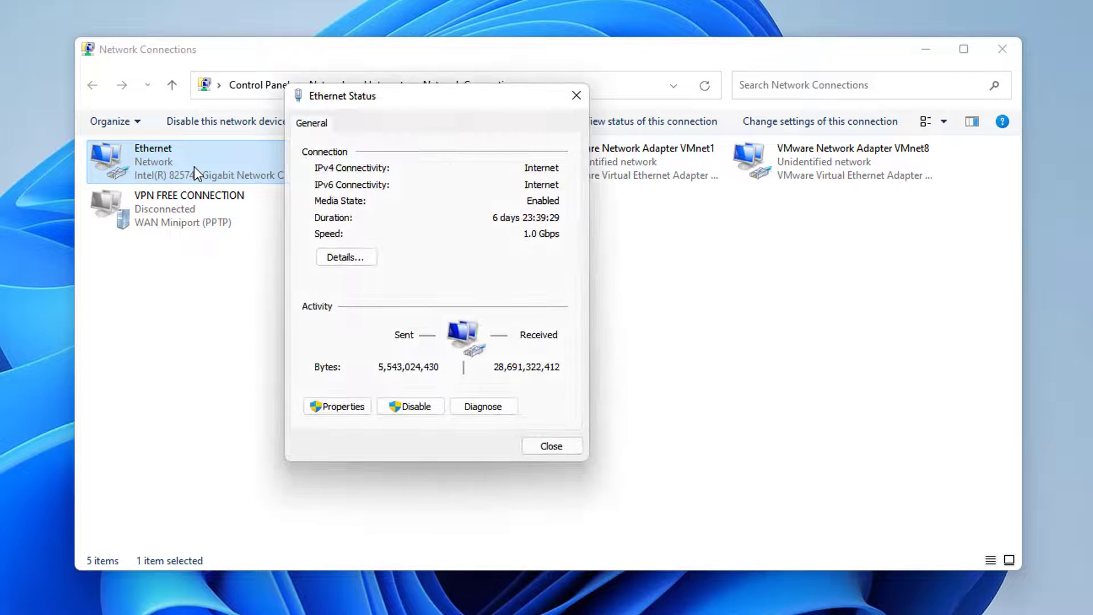
{"action": "left_click", "coordinate": [363, 408]}
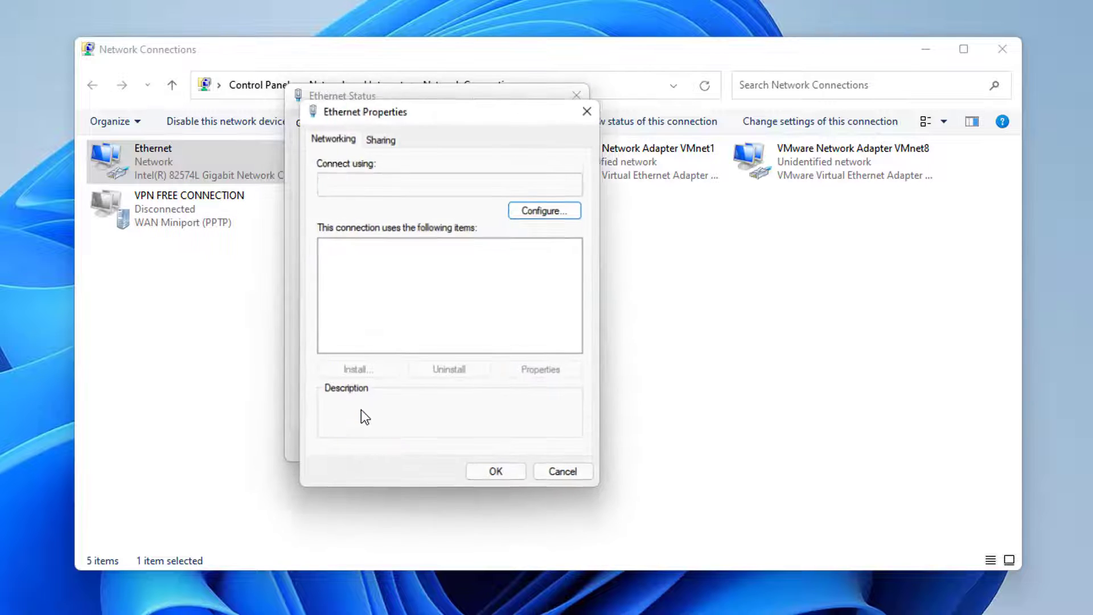
Uncheck Internet Protocol Version 6 (TCP/IPv6), save, and close the Ethernet status window
{"action": "scroll", "coordinate": [385, 308], "scroll_direction": "down", "scroll_amount": 2}
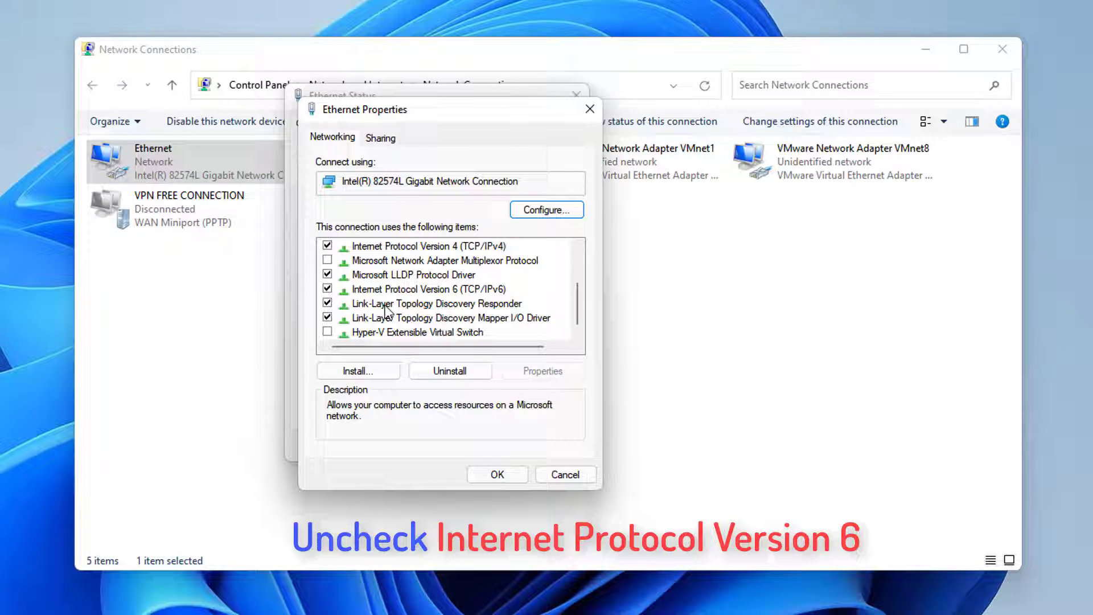
{"action": "left_click", "coordinate": [327, 289]}
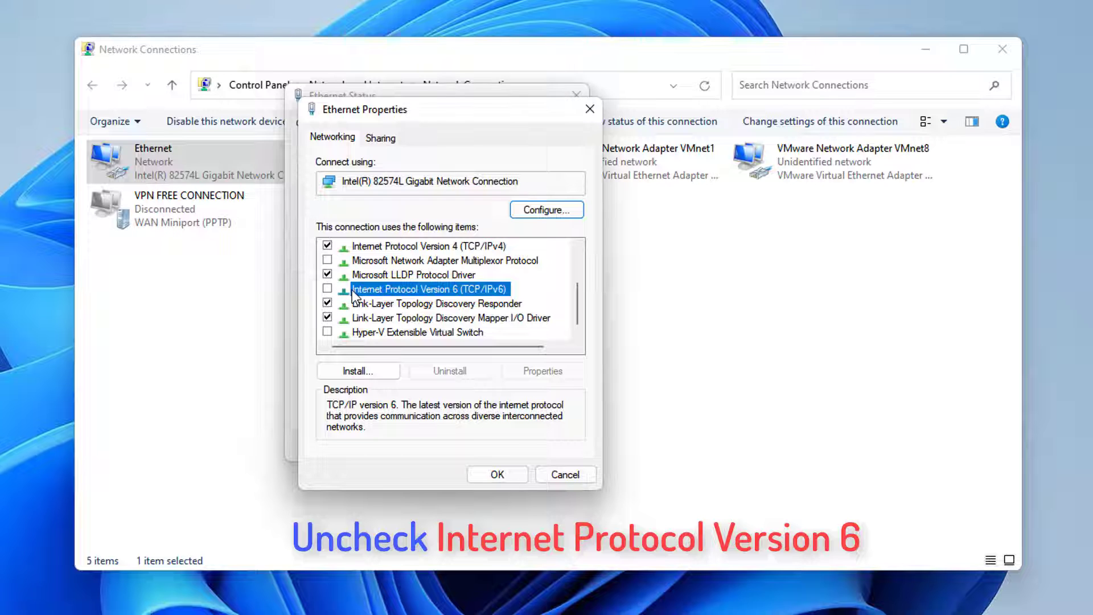
{"action": "left_click", "coordinate": [498, 475]}
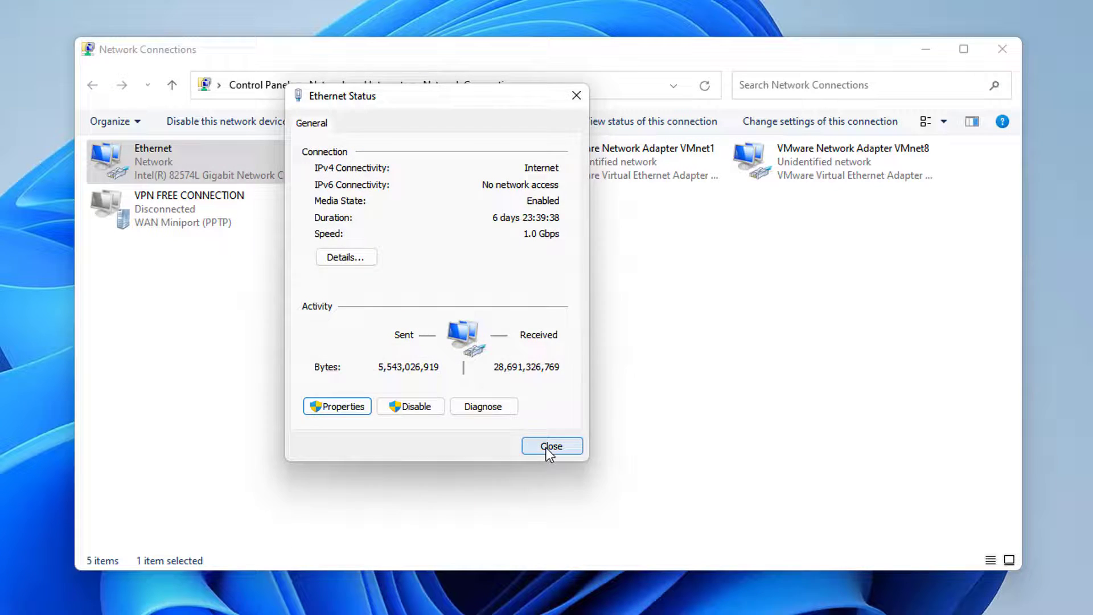
{"action": "left_click", "coordinate": [550, 447]}
Close Network Connections, restart, then launch Command Prompt as administrator from a 'cmd' search
{"action": "left_click", "coordinate": [1002, 49]}
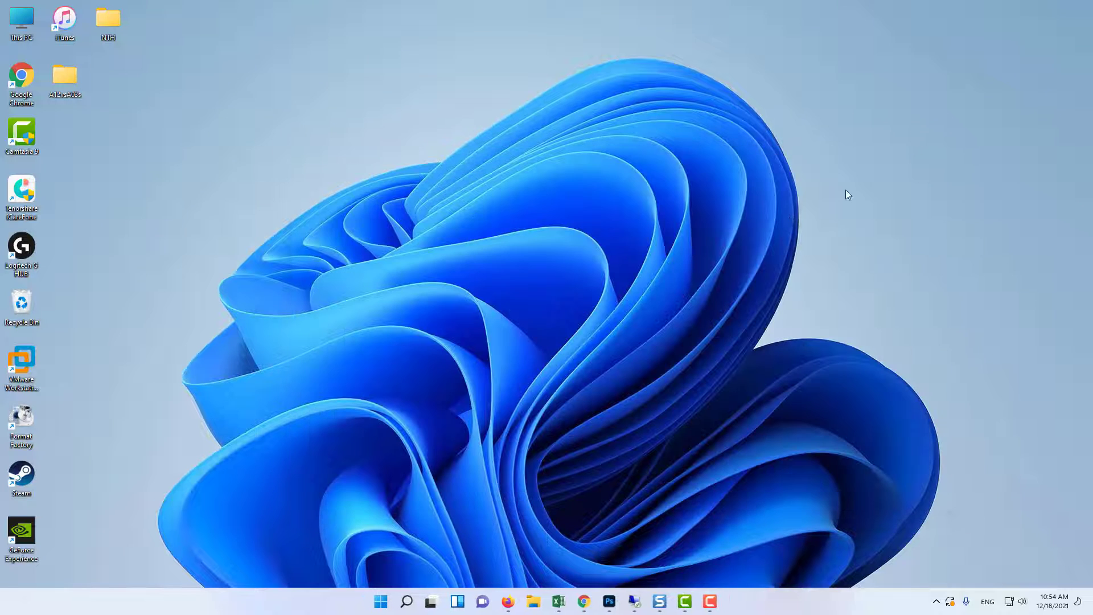
{"action": "left_click", "coordinate": [381, 602]}
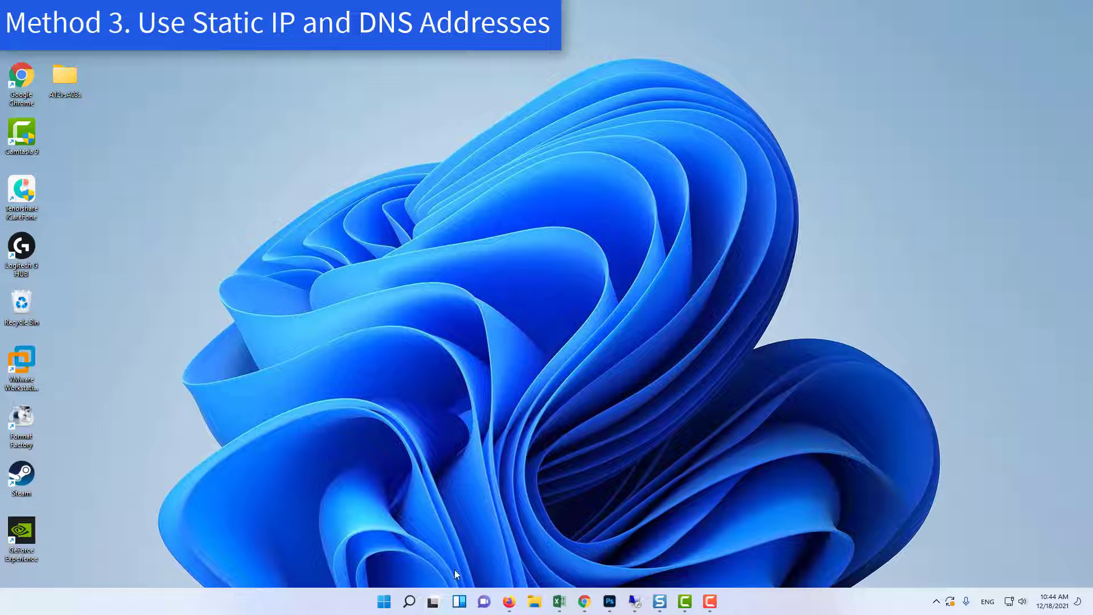
{"action": "left_click", "coordinate": [412, 601]}
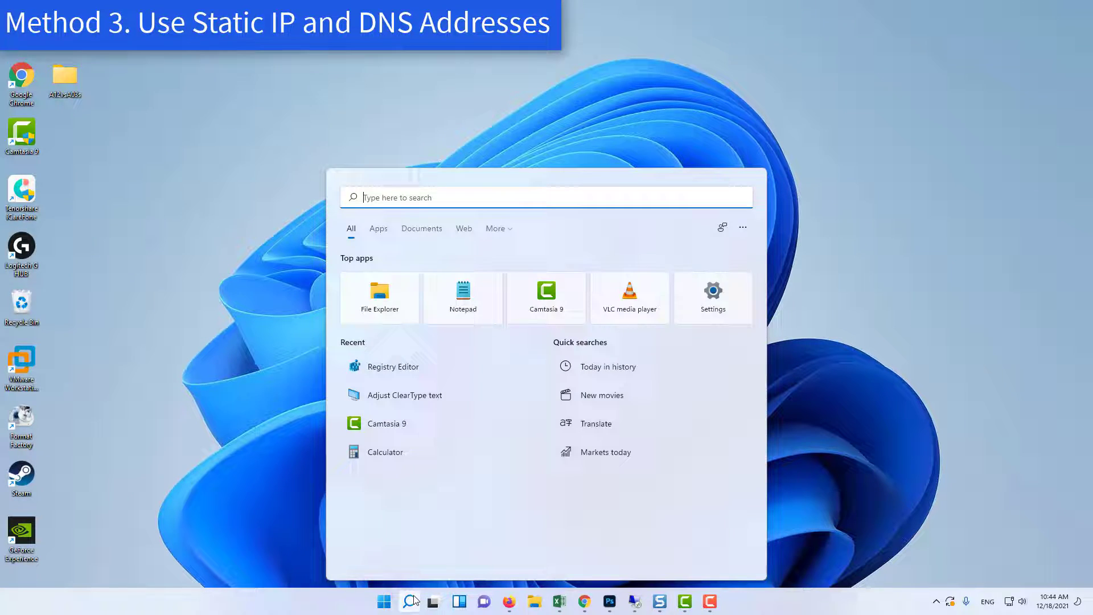
{"action": "type", "text": "cmd"}
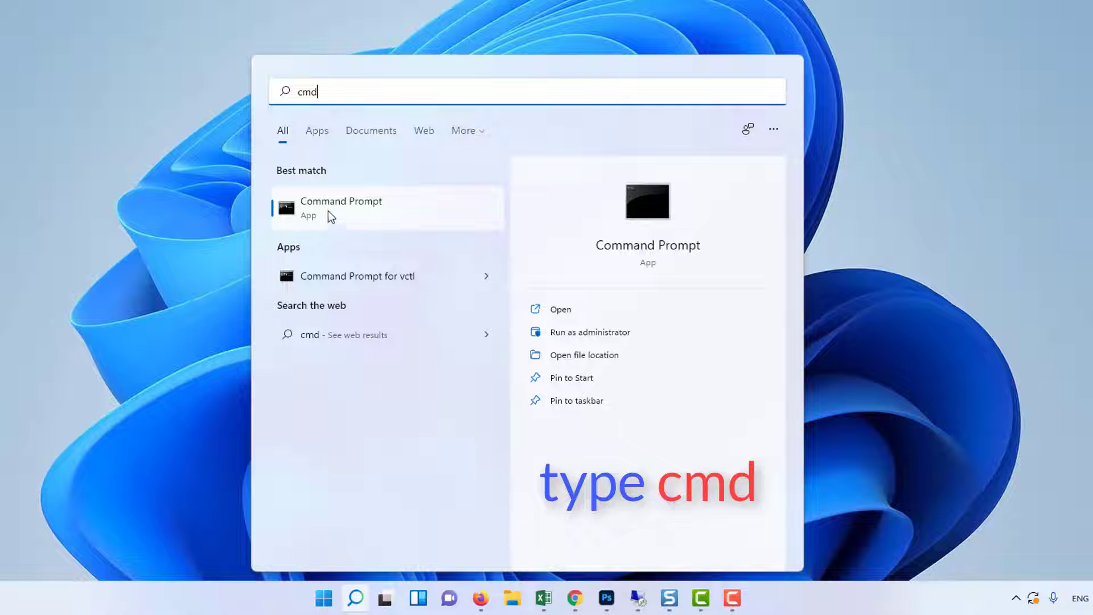
{"action": "right_click", "coordinate": [365, 226]}
{"action": "left_click", "coordinate": [369, 230]}
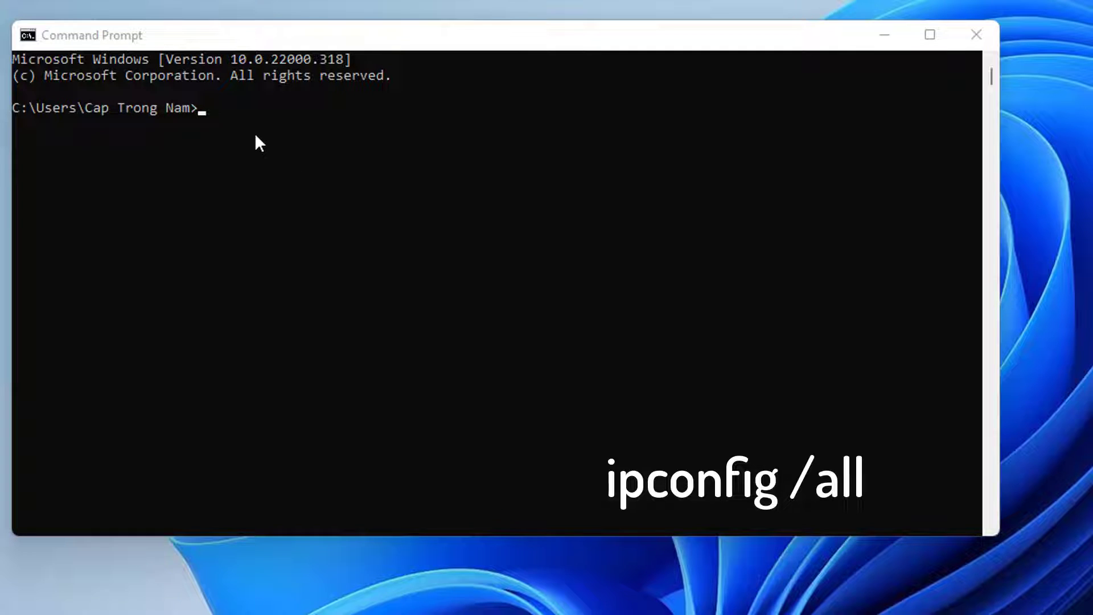
Run ipconfig /all, review Ethernet's 192.168.1.246 address and 192.168.1.1 gateway, then close the console
{"action": "type", "text": "ipconfig /all"}
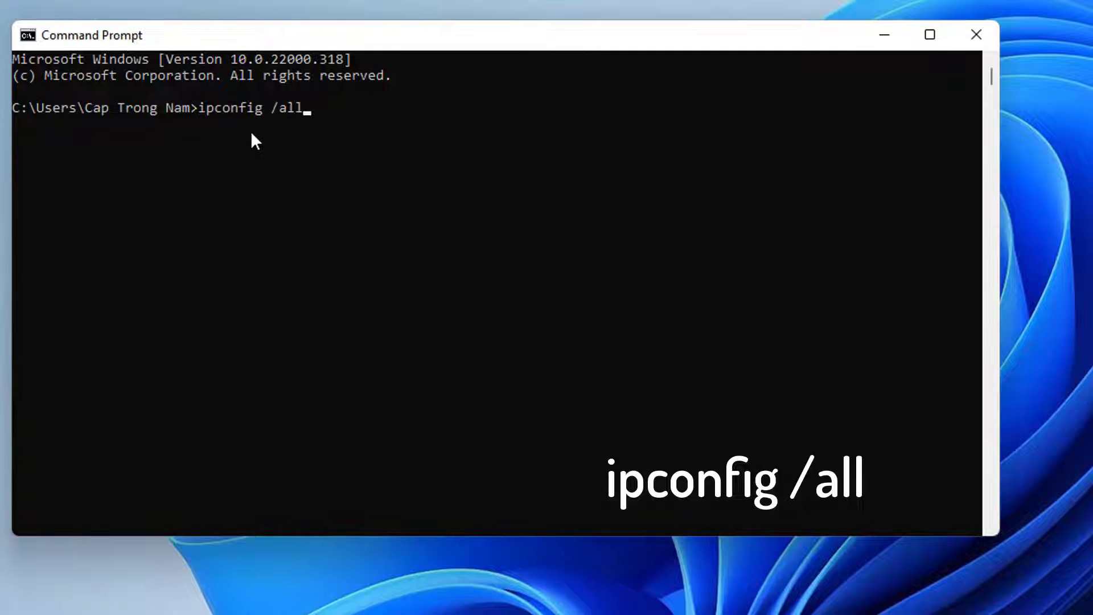
{"action": "key", "text": "Return"}
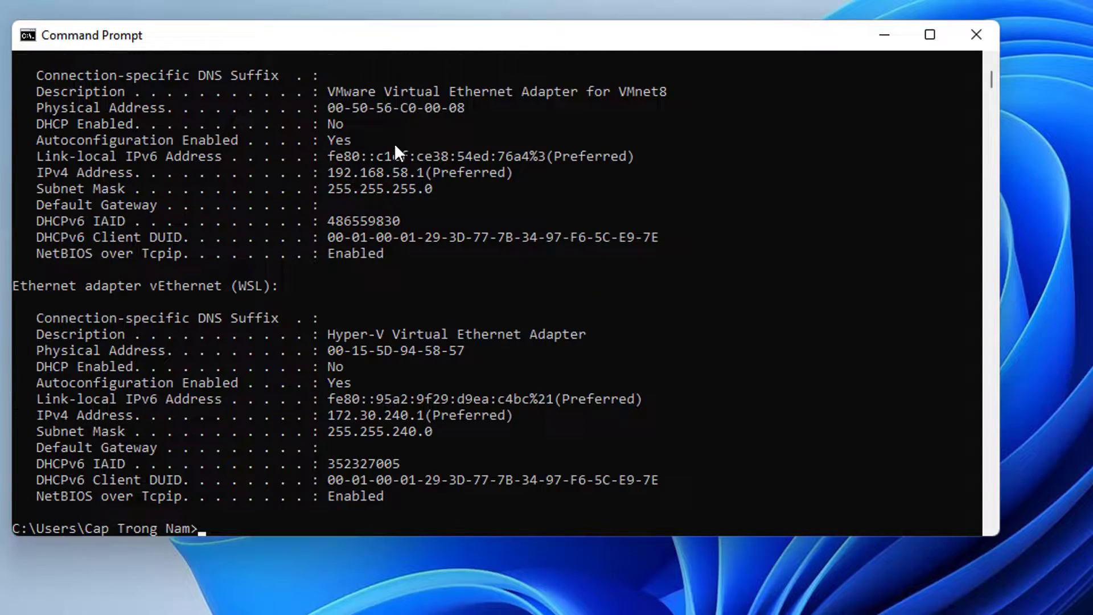
{"action": "scroll", "coordinate": [501, 427], "scroll_direction": "up", "scroll_amount": 10}
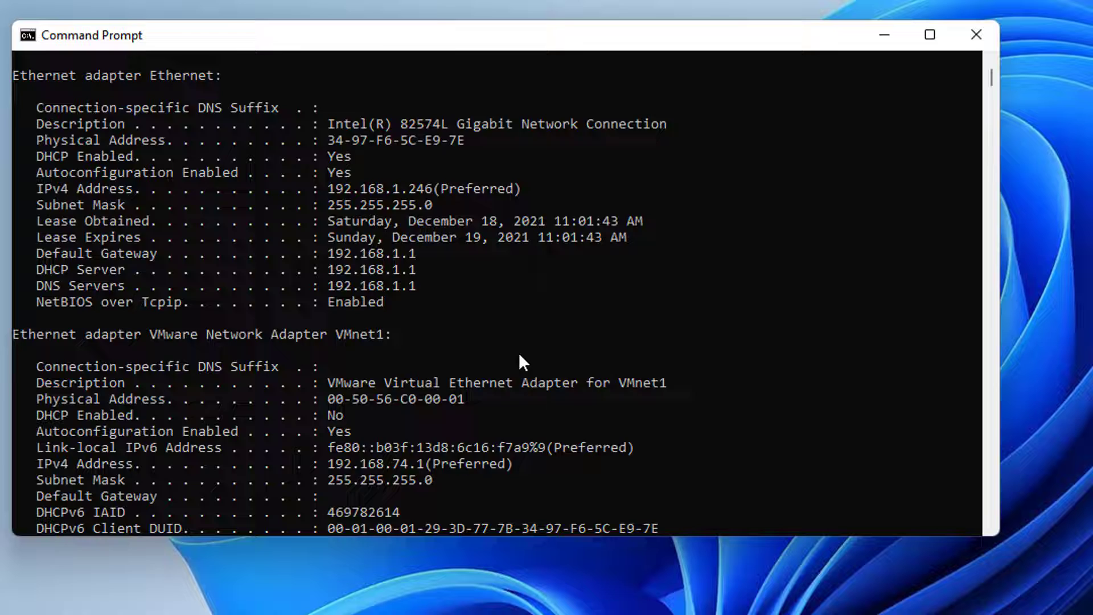
{"action": "scroll", "coordinate": [518, 353], "scroll_direction": "up", "scroll_amount": 1}
{"action": "scroll", "coordinate": [518, 351], "scroll_direction": "up", "scroll_amount": 1}
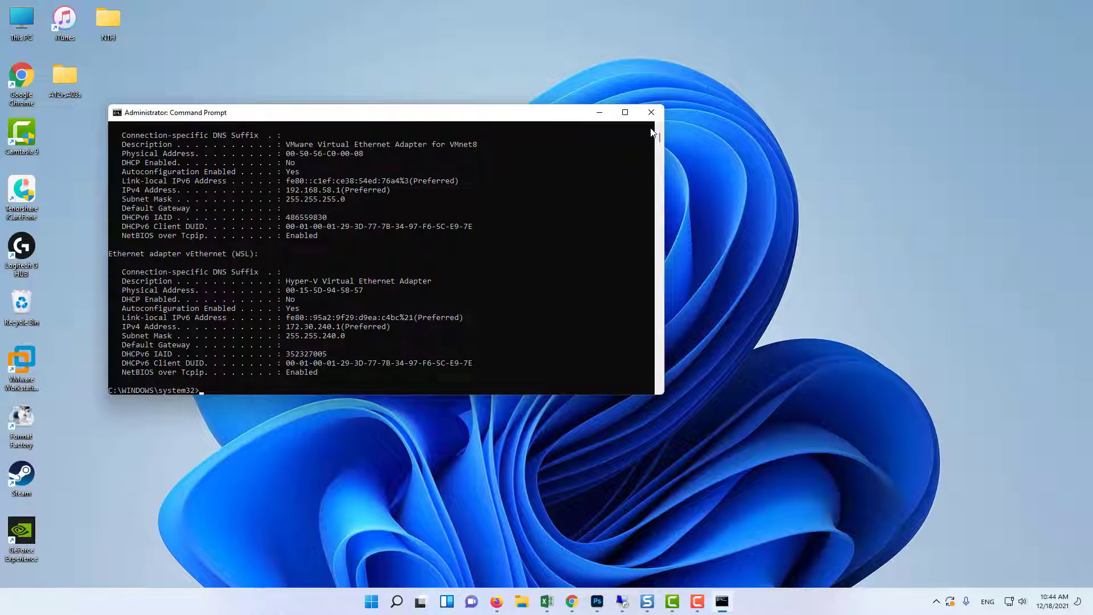
{"action": "left_click", "coordinate": [651, 112]}
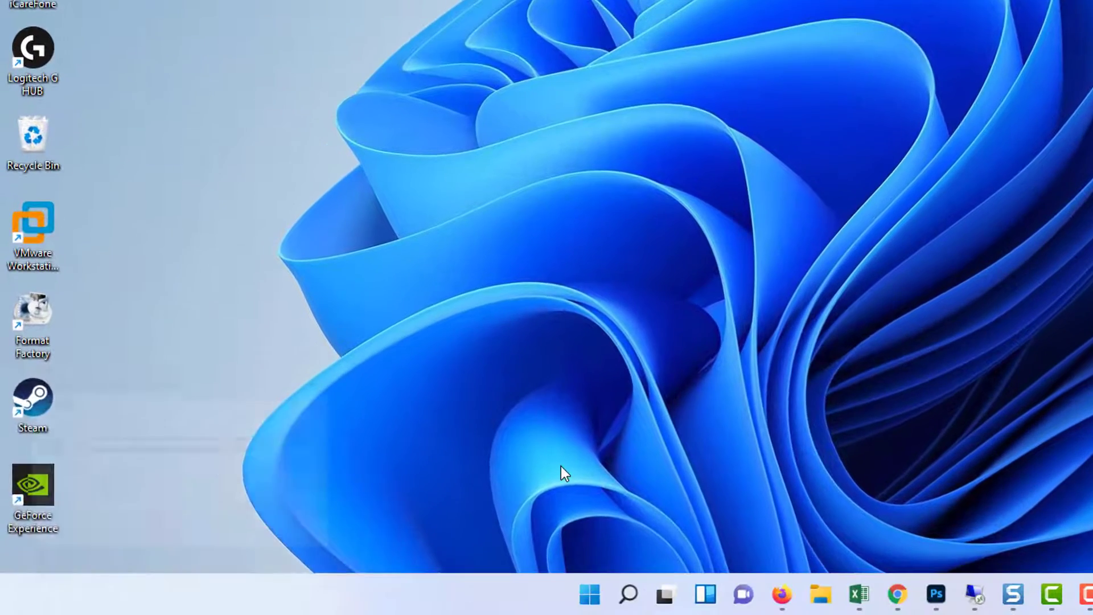
Launch ncpa.cpl from the Run box to reopen Network Connections
{"action": "key", "text": "super+r"}
{"action": "left_click", "coordinate": [145, 481]}
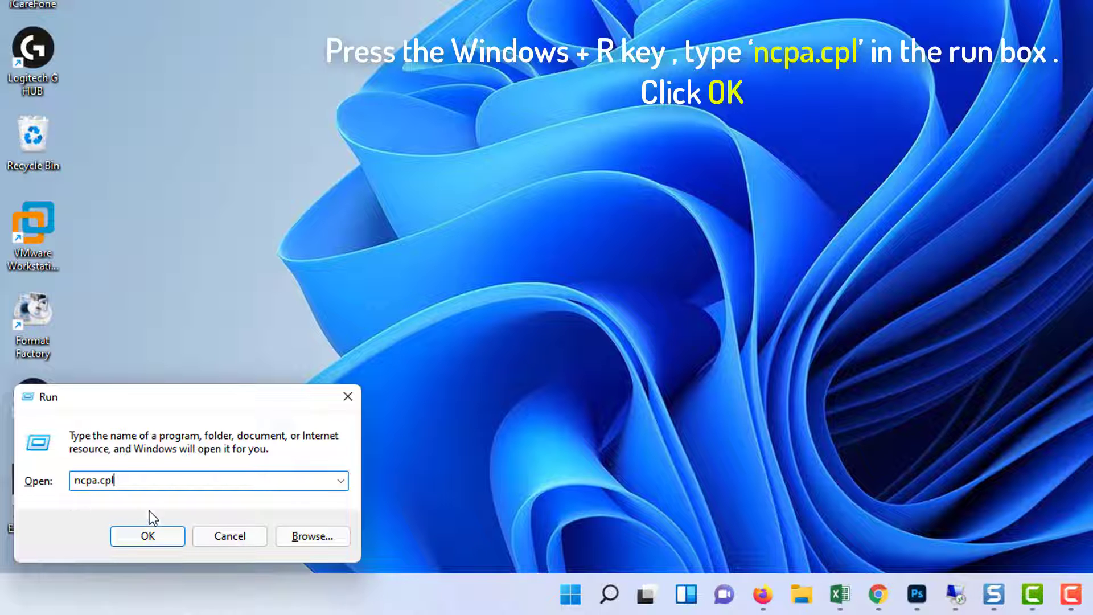
{"action": "left_click", "coordinate": [157, 538]}
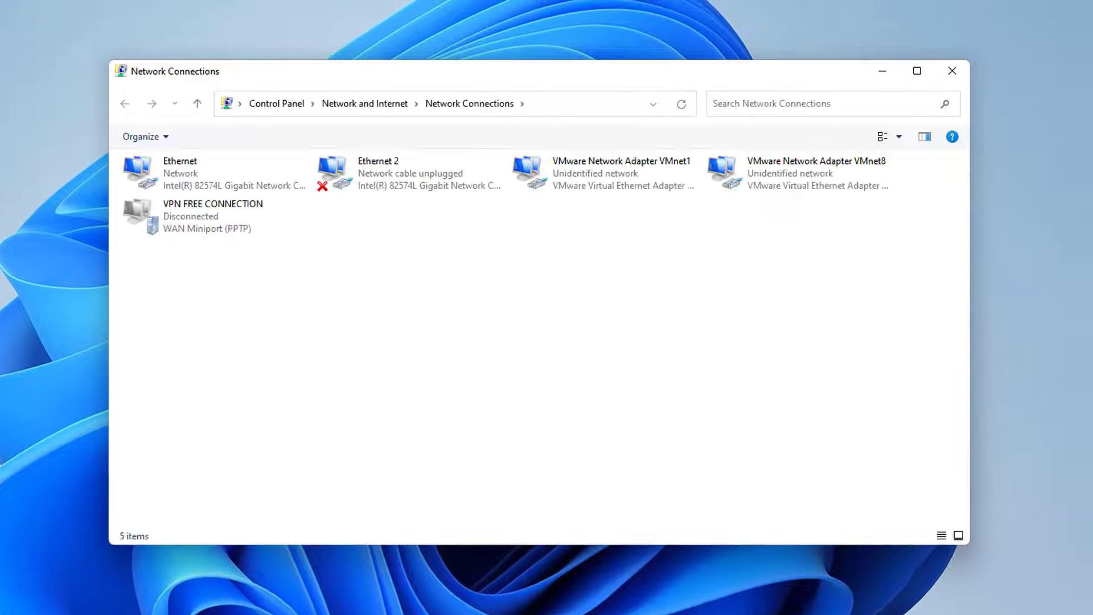
Open the Ethernet adapter's Properties and select Internet Protocol Version 4 (TCP/IPv4)
{"action": "left_click", "coordinate": [208, 179]}
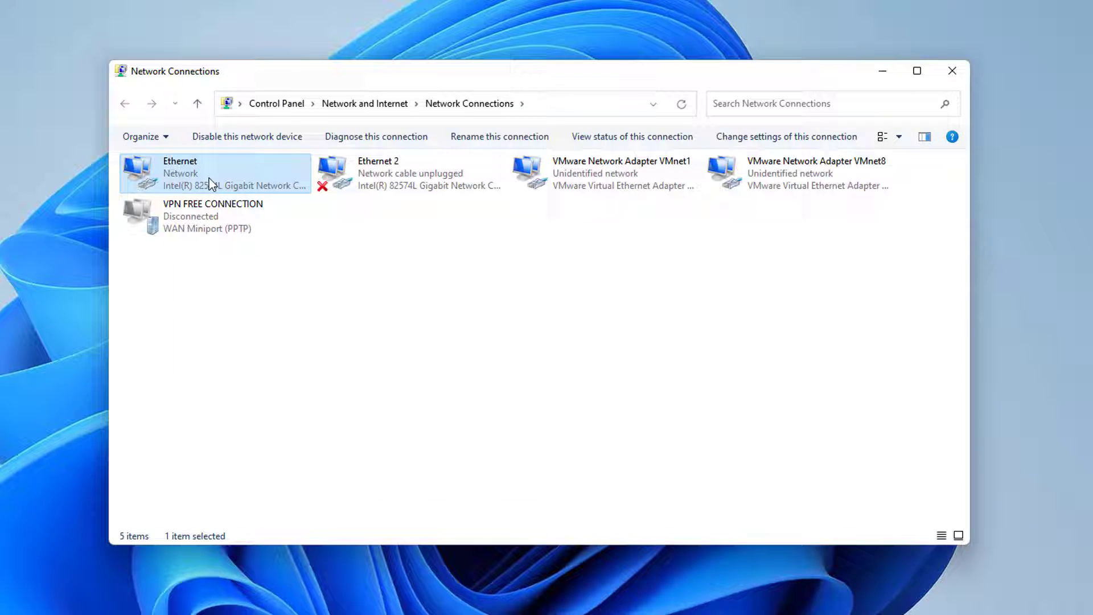
{"action": "double_click", "coordinate": [209, 179]}
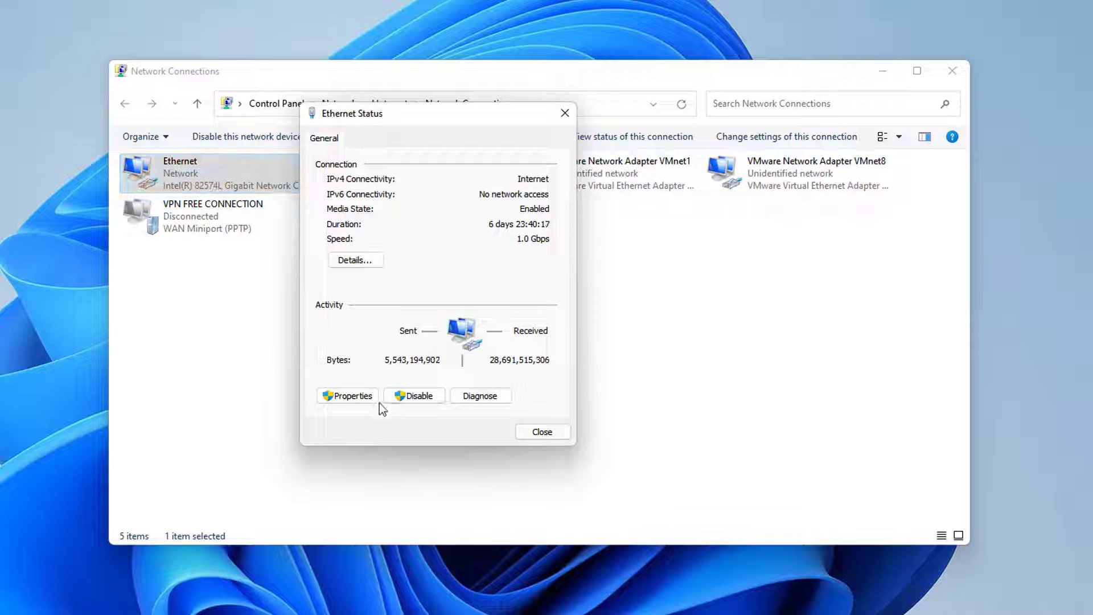
{"action": "left_click", "coordinate": [361, 400]}
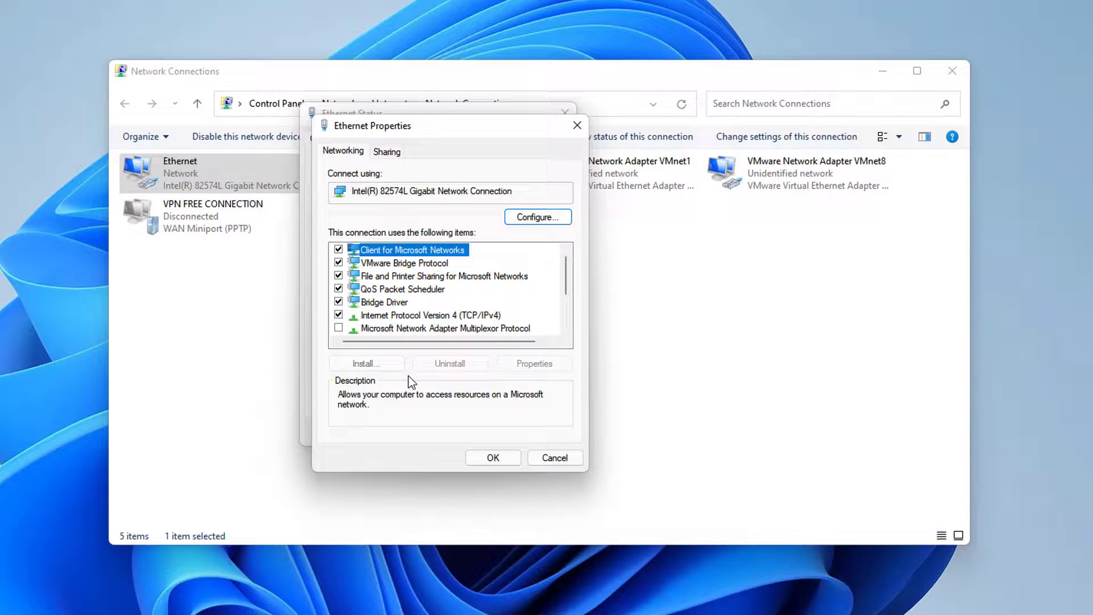
{"action": "left_click", "coordinate": [467, 316]}
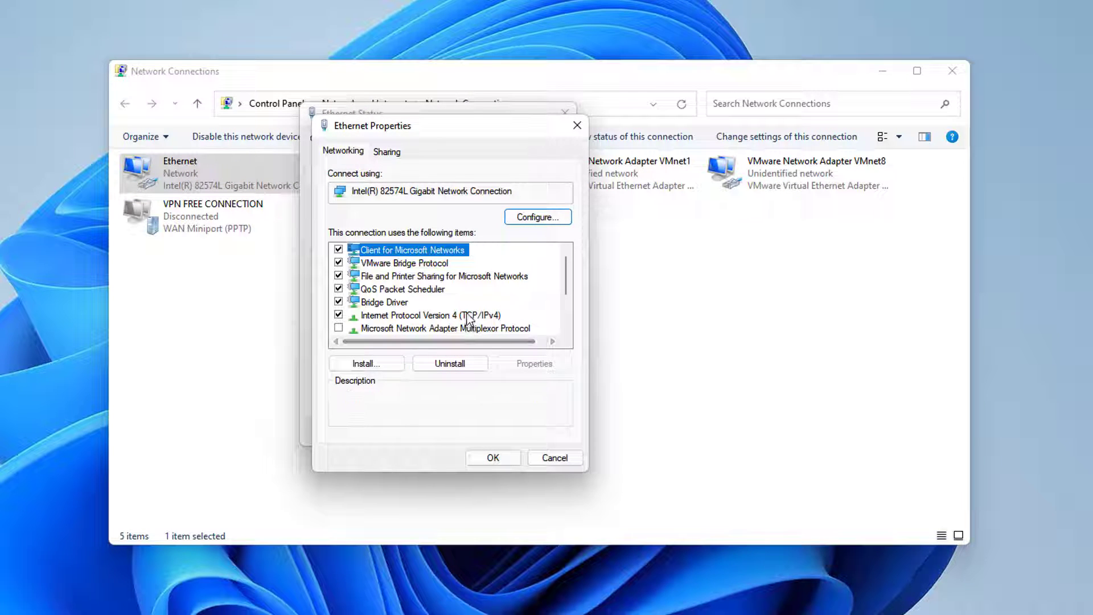
{"action": "scroll", "coordinate": [468, 314], "scroll_direction": "down", "scroll_amount": 1}
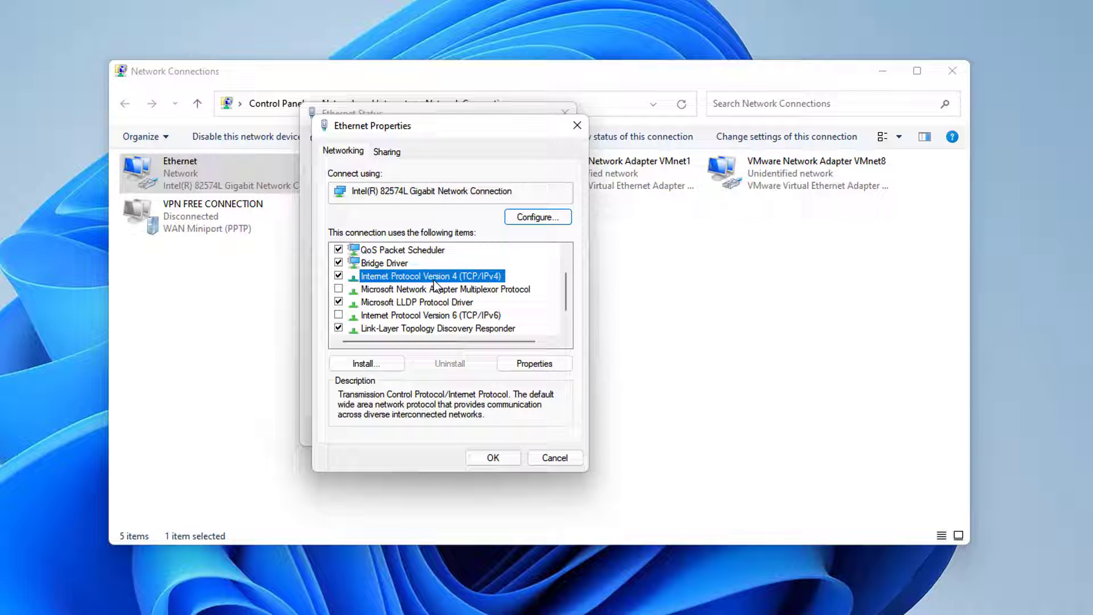
Give IPv4 static address 192.168.1.246, mask 255.255.255.0 and gateway 192.168.1.1
{"action": "left_click", "coordinate": [534, 366]}
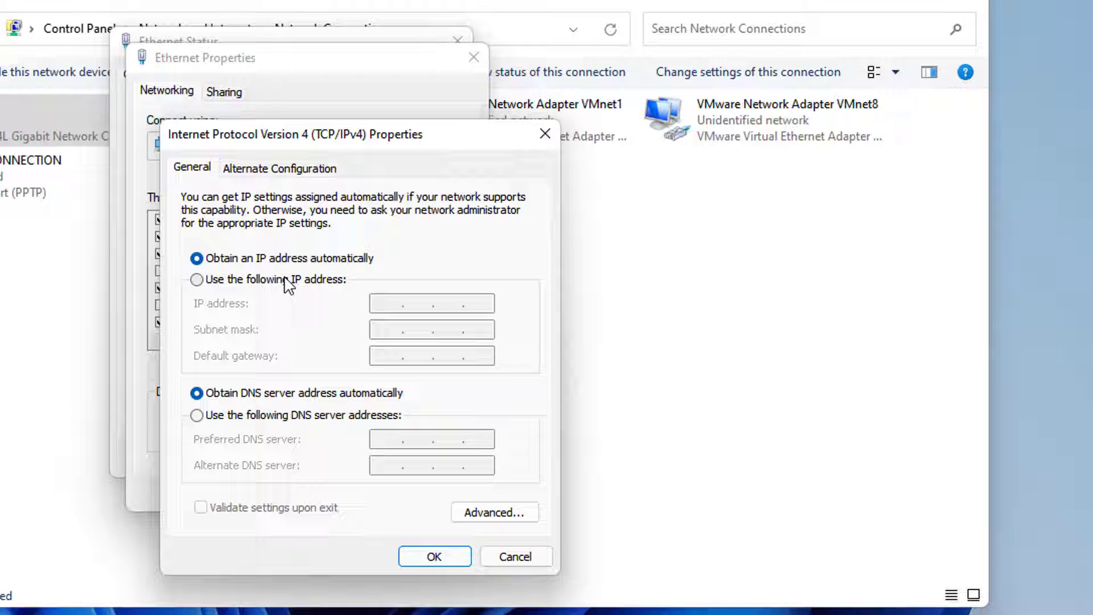
{"action": "left_click", "coordinate": [287, 279]}
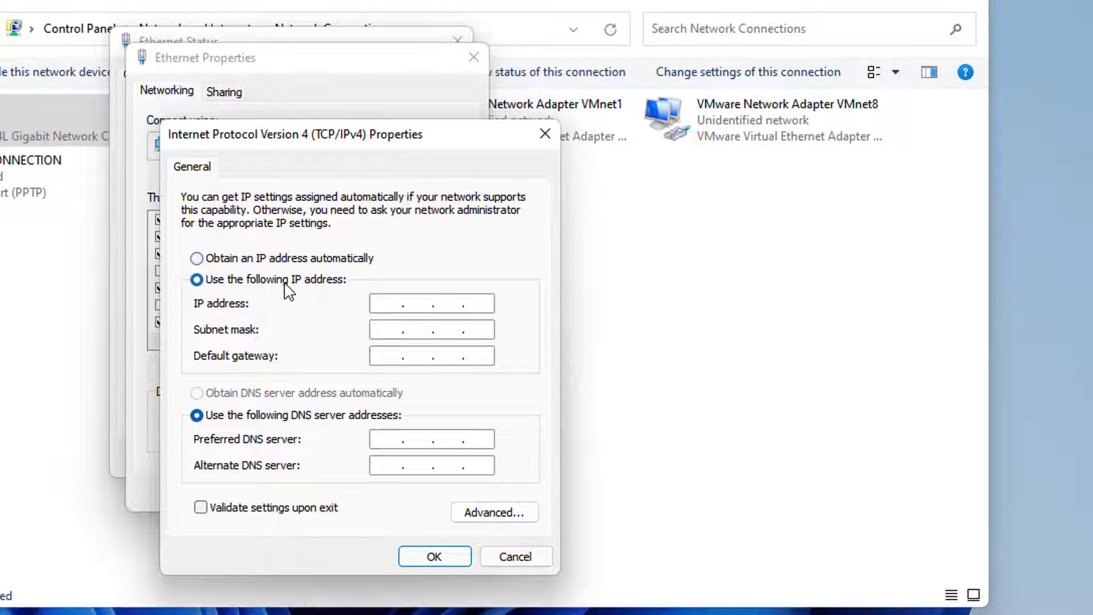
{"action": "left_click", "coordinate": [386, 302]}
{"action": "type", "text": "192.168."}
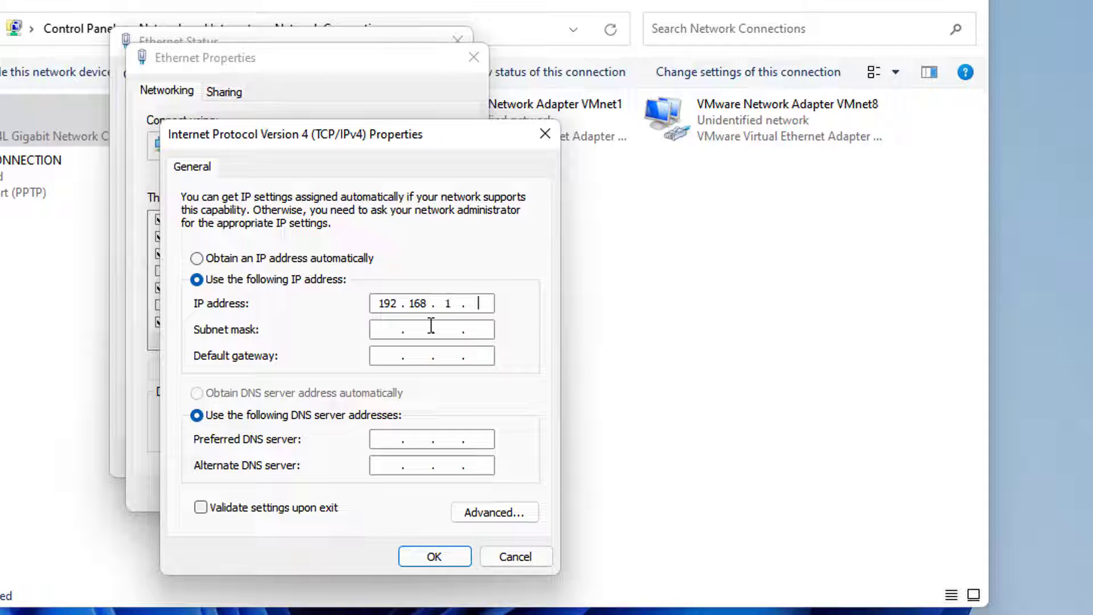
{"action": "type", "text": "1.246"}
{"action": "key", "text": "Tab"}
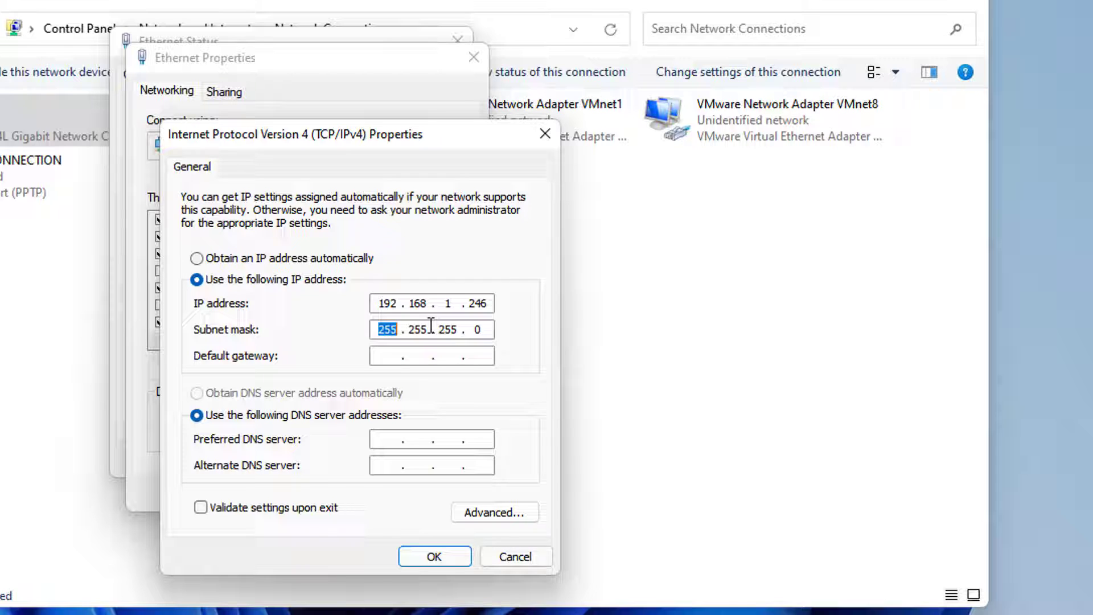
{"action": "key", "text": "Tab"}
{"action": "type", "text": "192 . "}
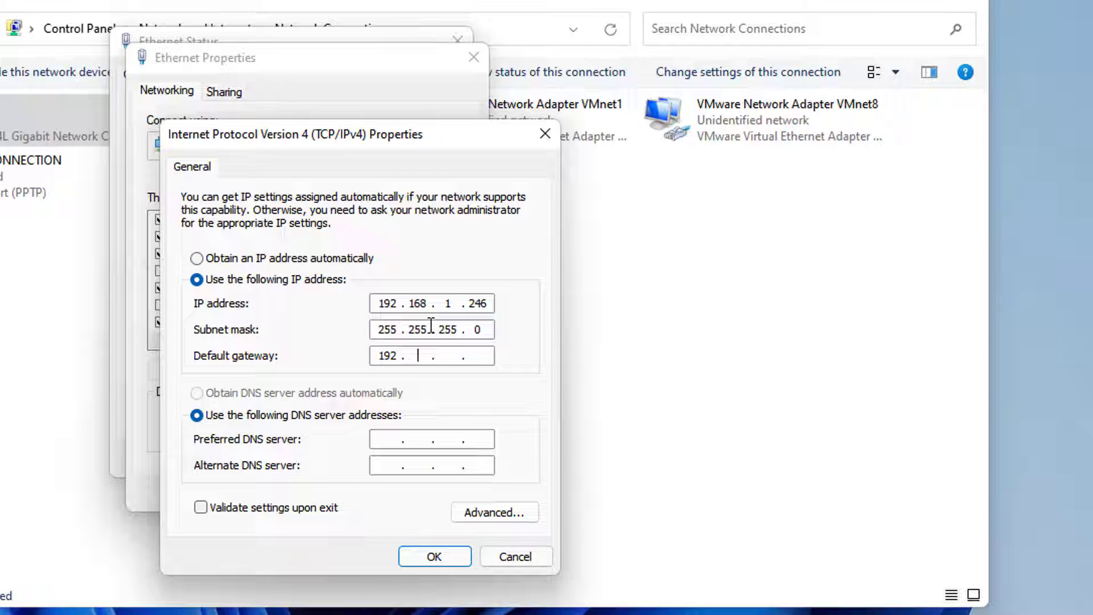
{"action": "type", "text": "168 . 1 . 1"}
Set DNS servers 8.8.8.8 and 8.8.4.4, apply, and close the Ethernet dialogs
{"action": "key", "text": "Tab"}
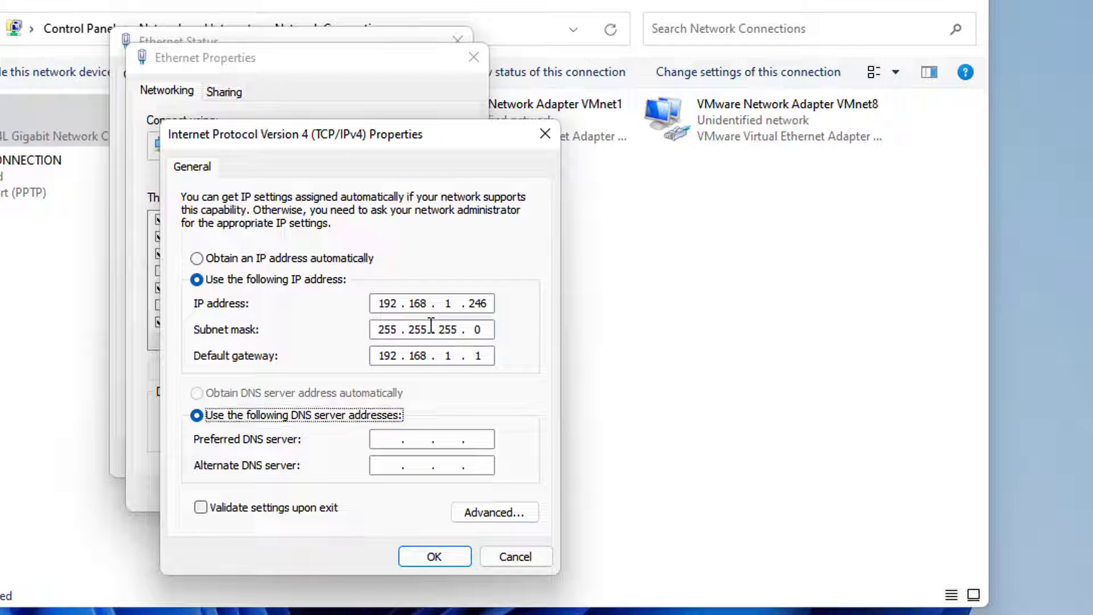
{"action": "key", "text": "Tab"}
{"action": "type", "text": "8.8.8.8"}
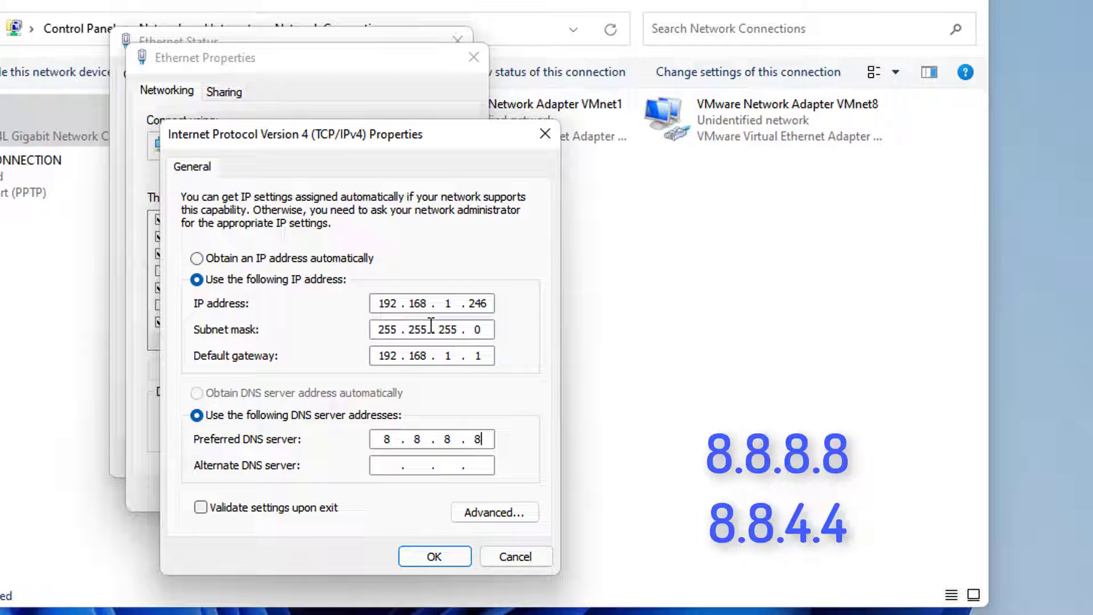
{"action": "type", "text": "8.8.3"}
{"action": "key", "text": "BackSpace"}
{"action": "type", "text": "4.4"}
{"action": "left_click", "coordinate": [444, 554]}
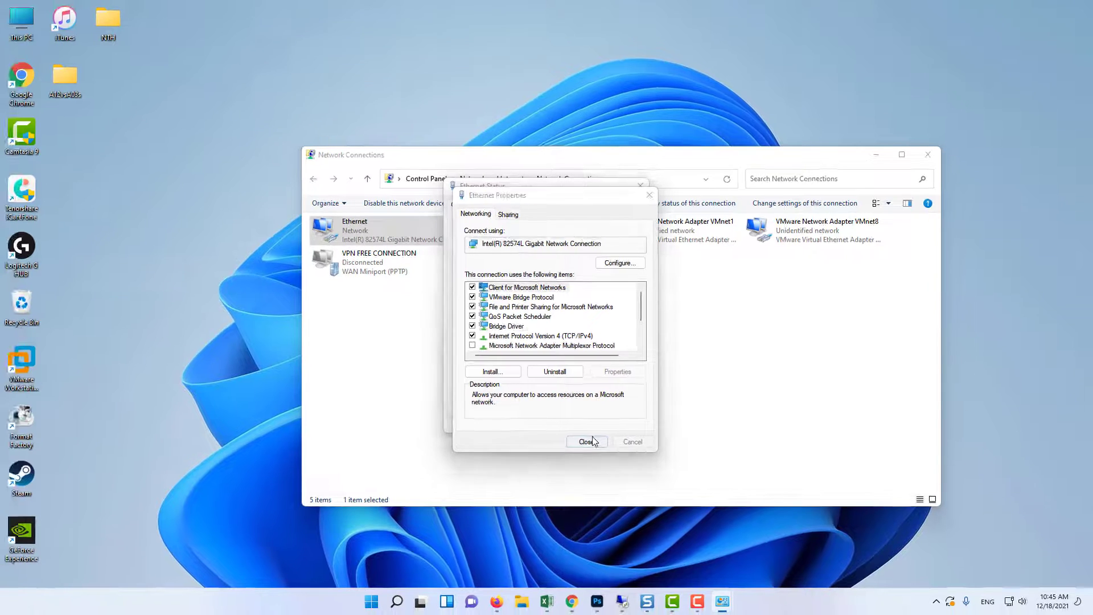
{"action": "left_click", "coordinate": [379, 490]}
{"action": "left_click", "coordinate": [440, 460]}
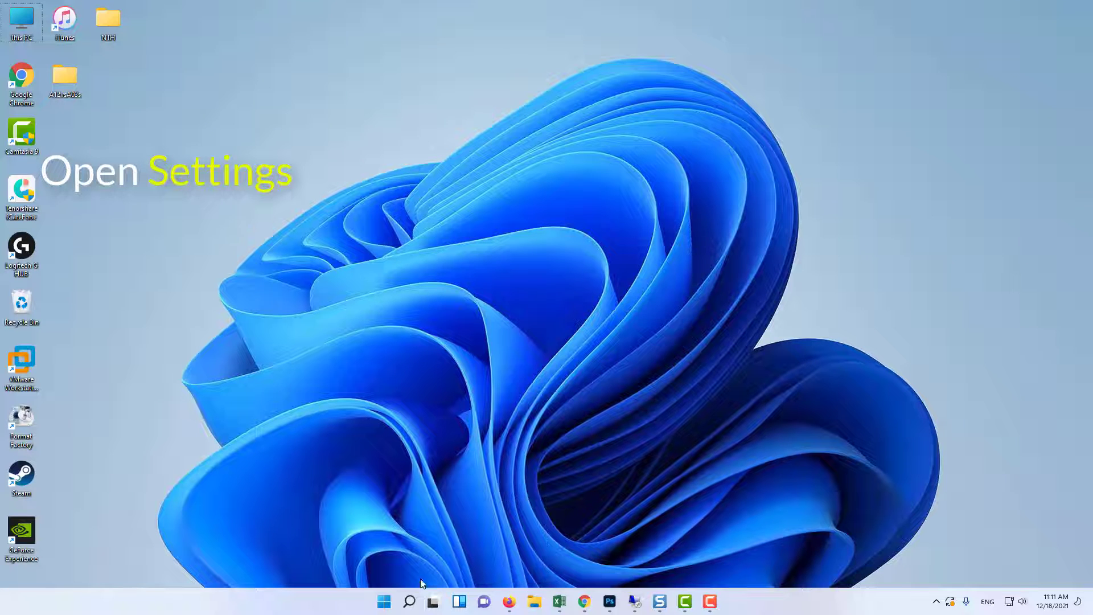
Go to Settings > Network & internet > Advanced network settings and scroll to Network reset
{"action": "left_click", "coordinate": [386, 604]}
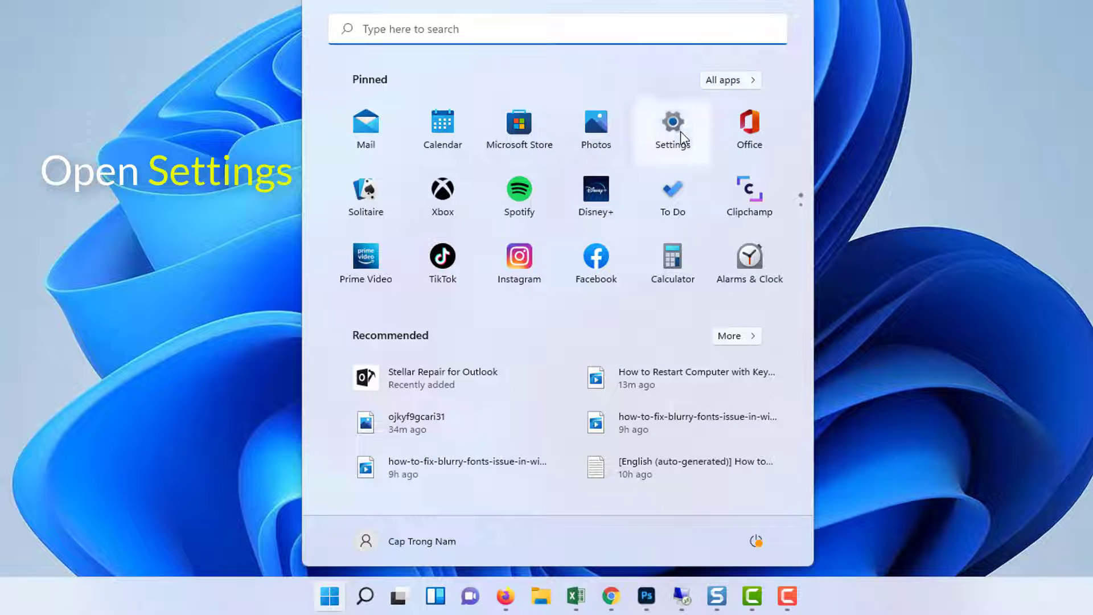
{"action": "left_click", "coordinate": [679, 131]}
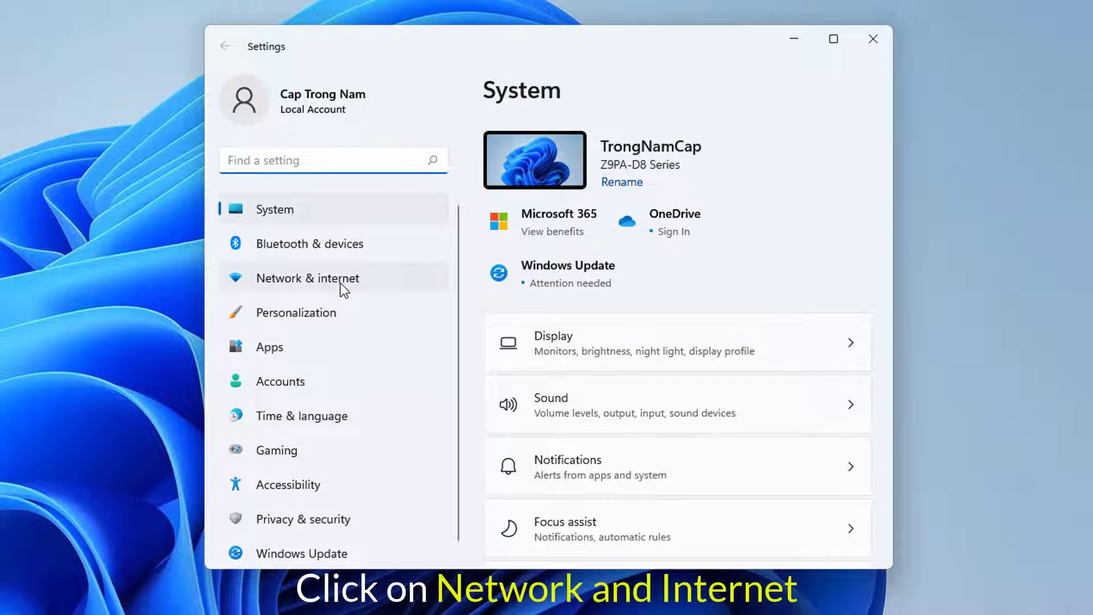
{"action": "left_click", "coordinate": [519, 175]}
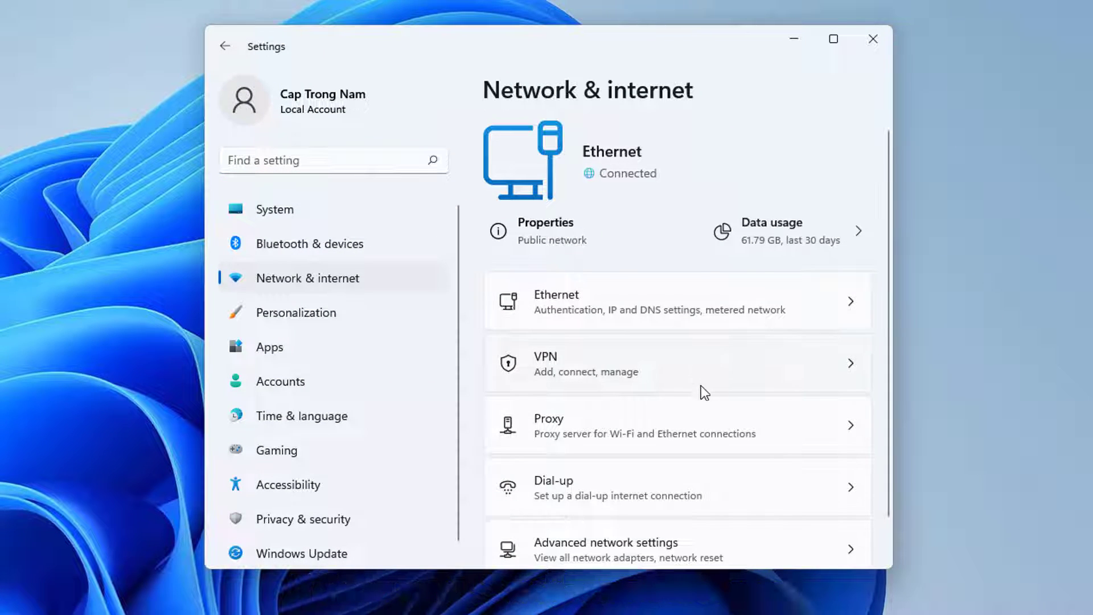
{"action": "scroll", "coordinate": [701, 385], "scroll_direction": "down", "scroll_amount": 1}
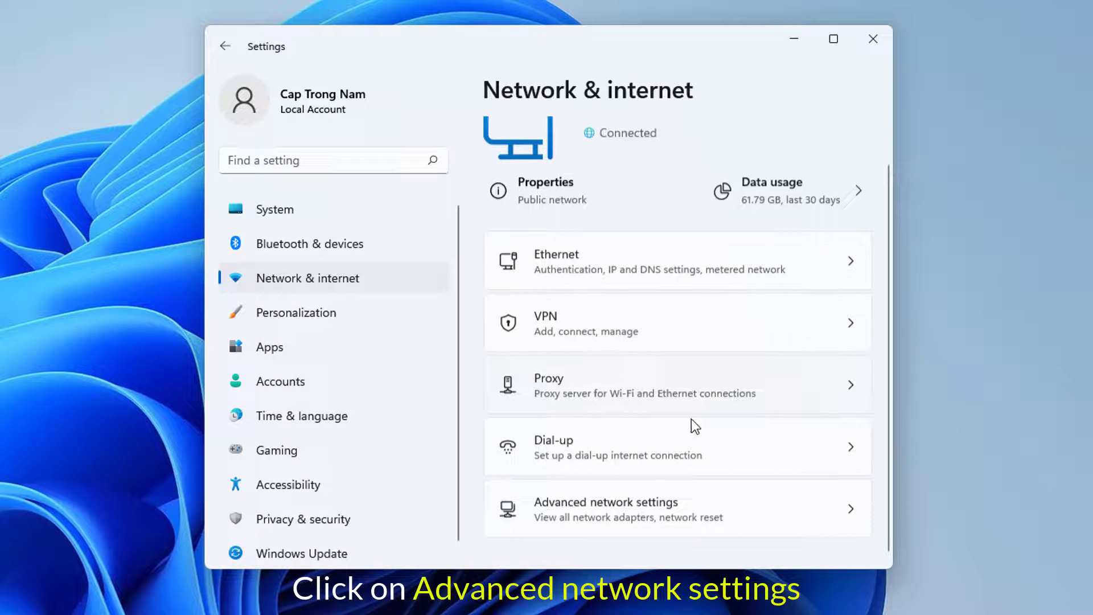
{"action": "left_click", "coordinate": [660, 502]}
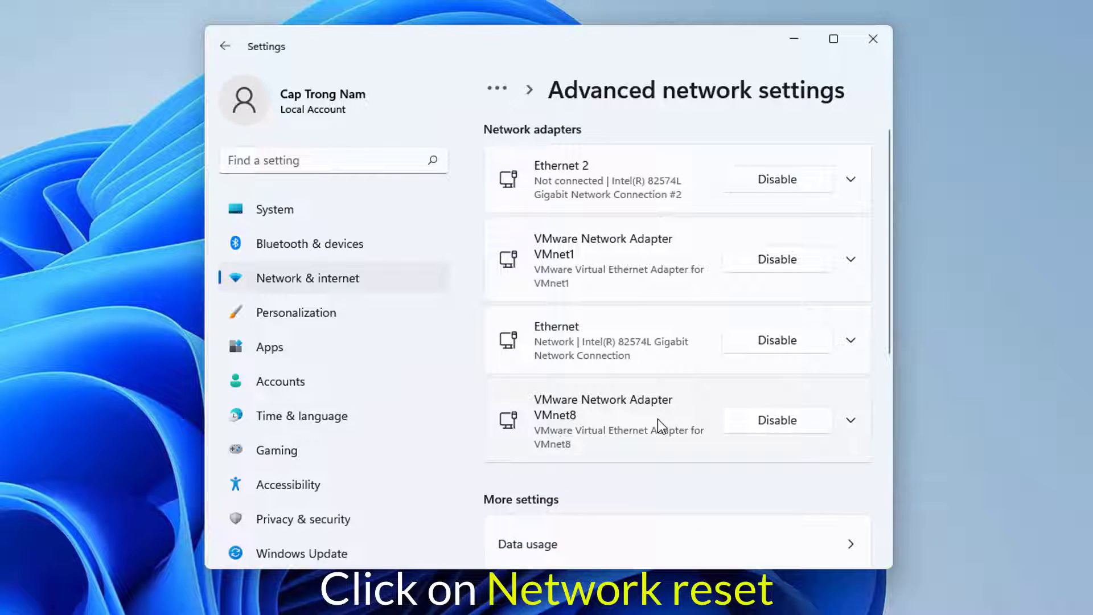
{"action": "scroll", "coordinate": [658, 419], "scroll_direction": "down", "scroll_amount": 5}
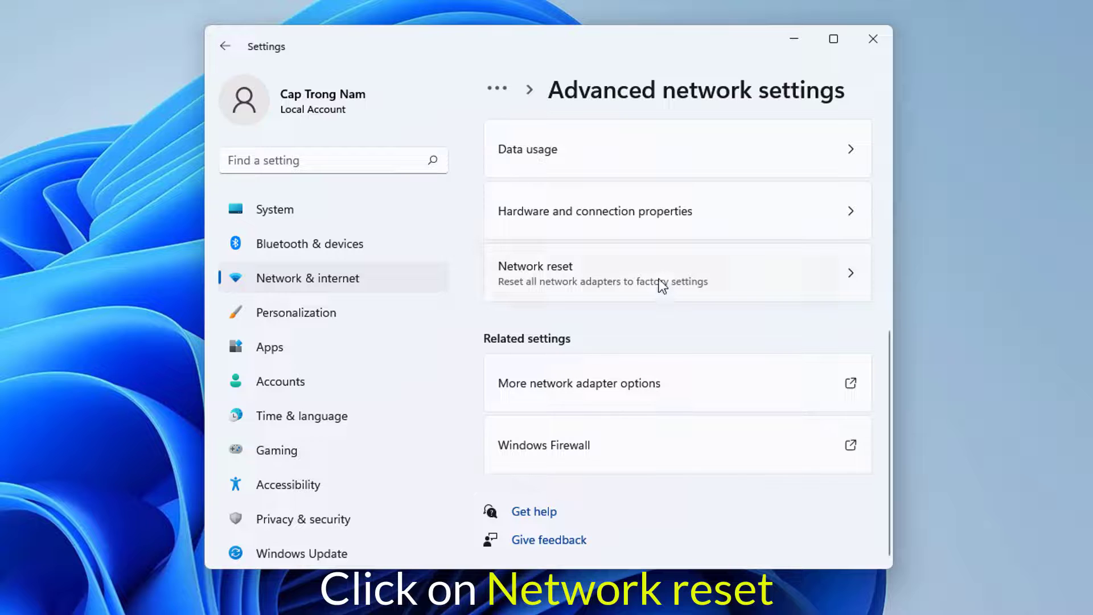
Reset all network adapters with Network reset > Reset now, confirm, and dismiss the sign-out notice
{"action": "left_click", "coordinate": [661, 284]}
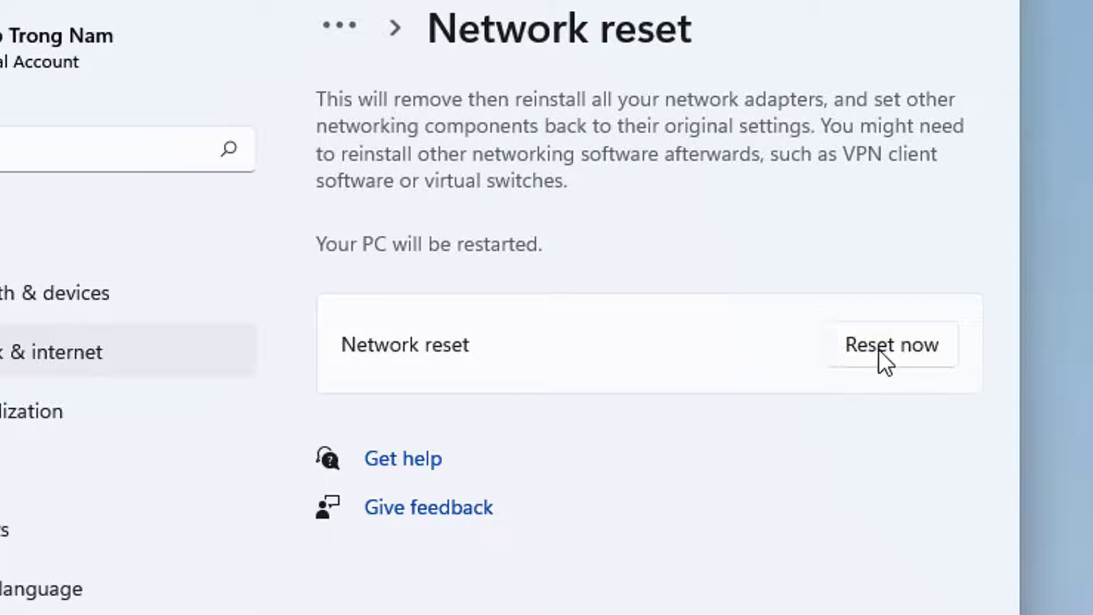
{"action": "left_click", "coordinate": [881, 348]}
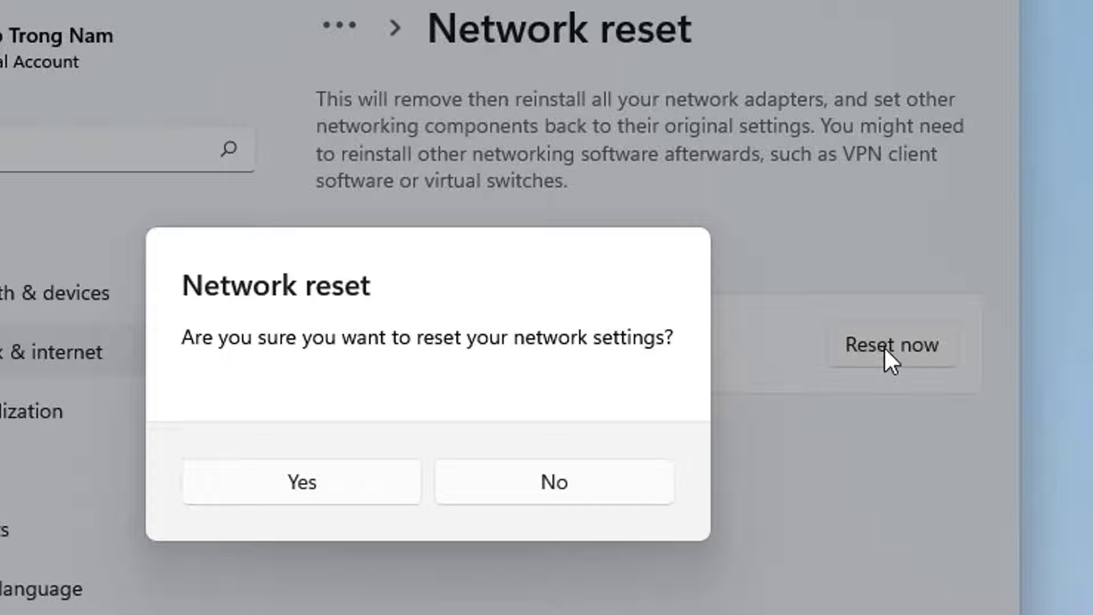
{"action": "left_click", "coordinate": [367, 475]}
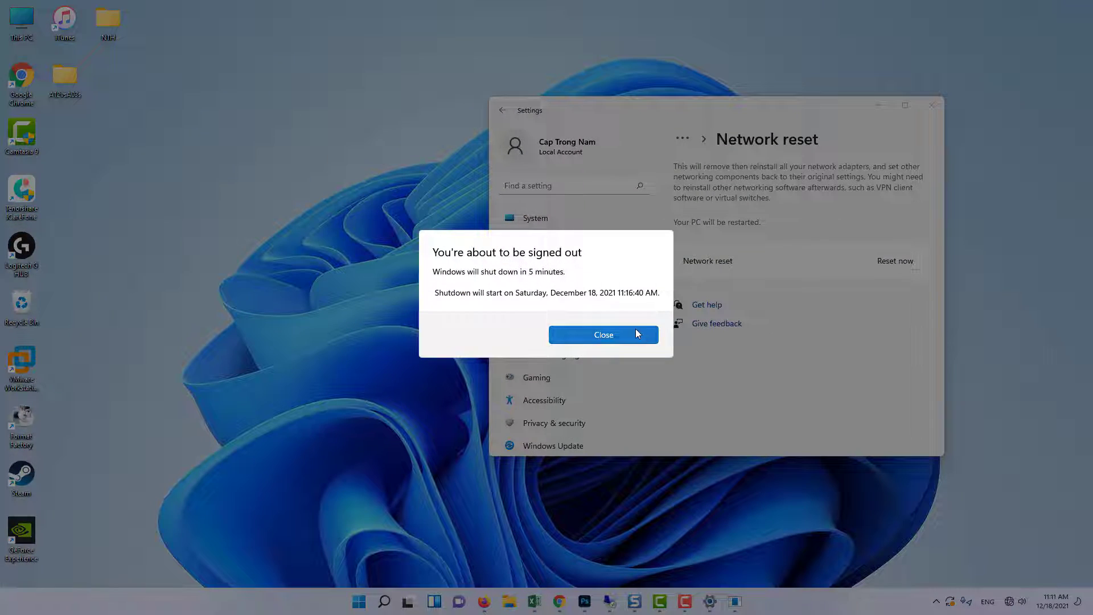
{"action": "left_click", "coordinate": [629, 335]}
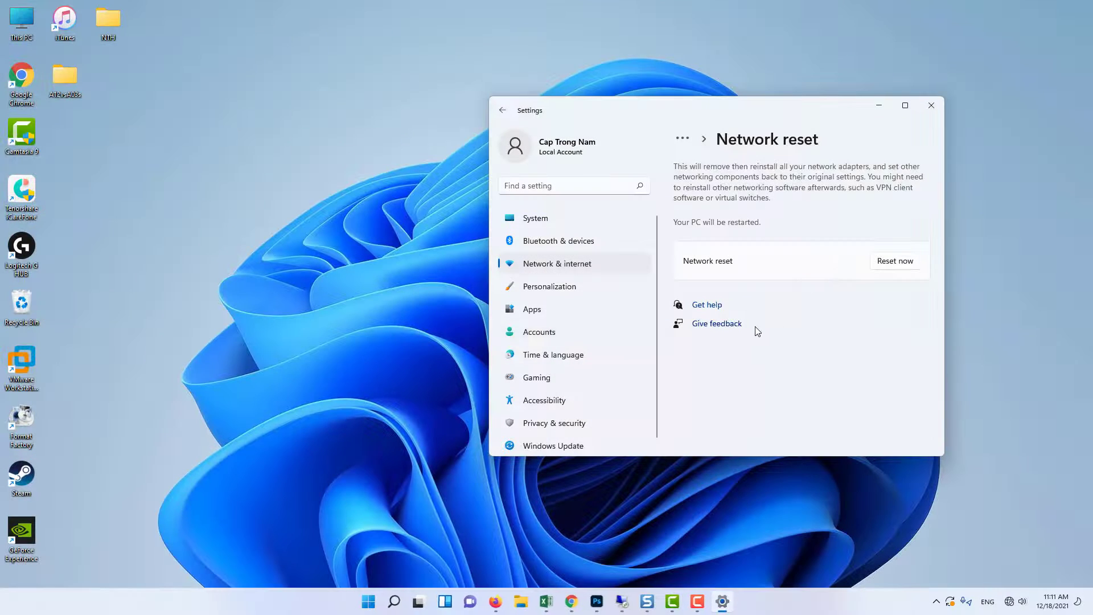